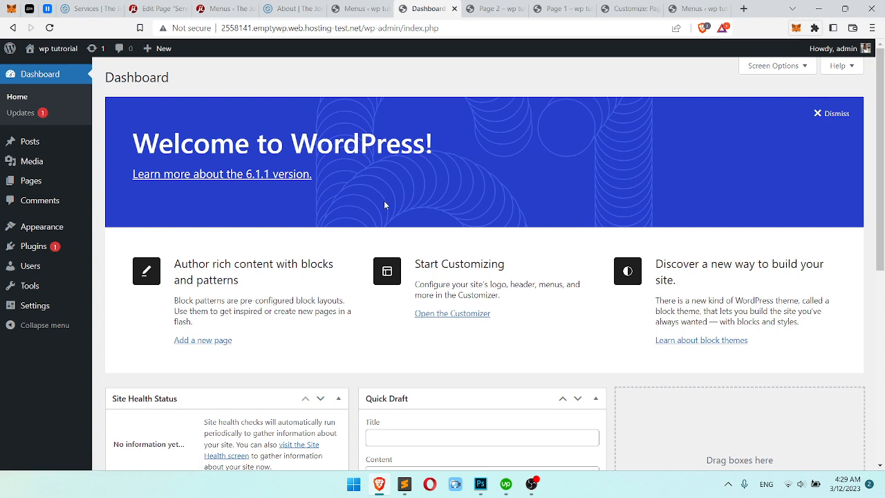
Delete the installed Akismet Anti-Spam and Hello Dolly plugins together and confirm the deletion
{"action": "left_click", "coordinate": [48, 243]}
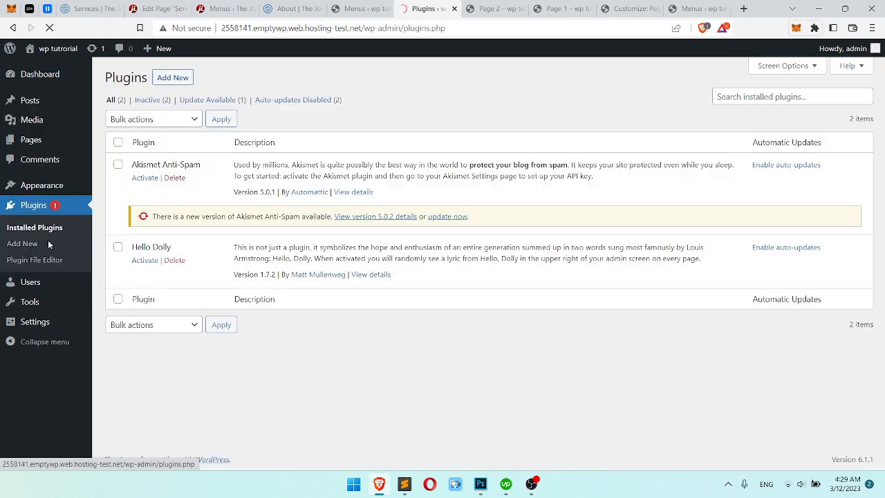
{"action": "left_click", "coordinate": [118, 143]}
{"action": "left_click_drag", "start_coordinate": [147, 164], "coordinate": [185, 210]}
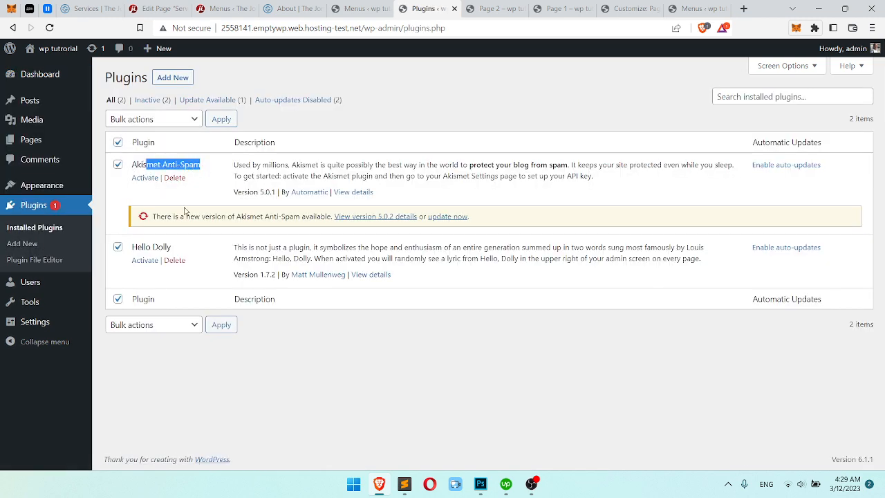
{"action": "double_click", "coordinate": [132, 247]}
{"action": "left_click", "coordinate": [183, 247]}
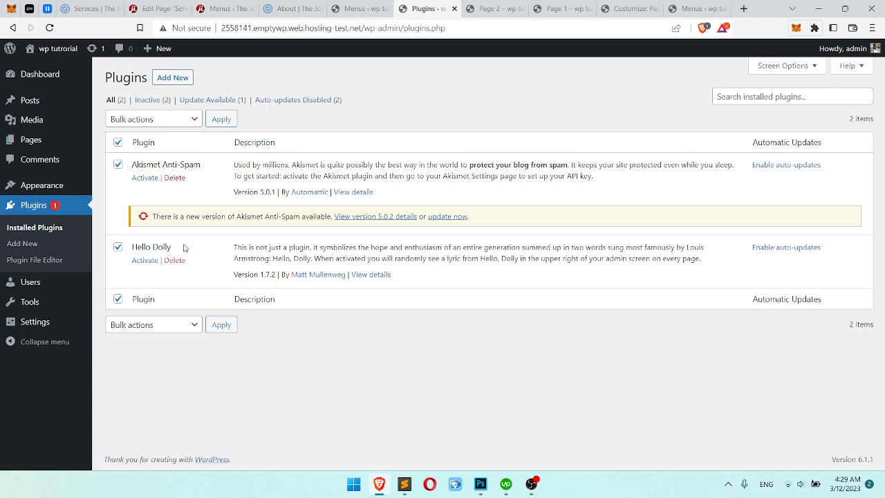
{"action": "left_click", "coordinate": [175, 324]}
{"action": "left_click", "coordinate": [170, 408]}
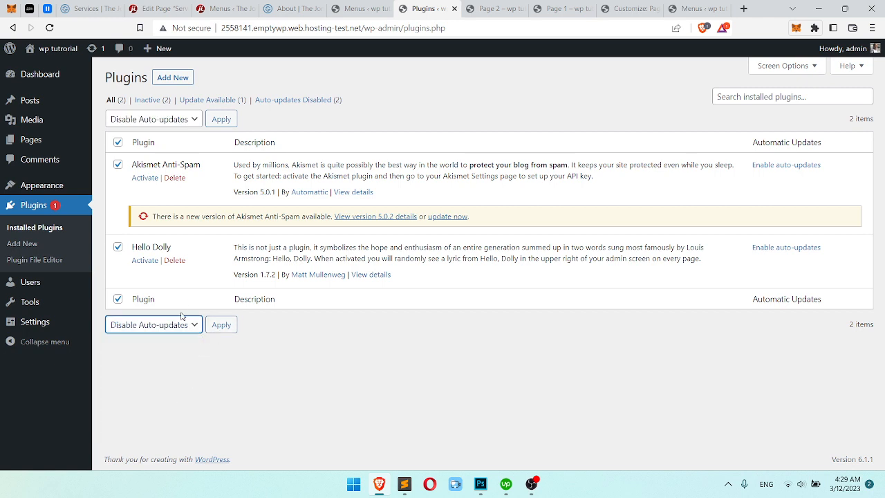
{"action": "left_click", "coordinate": [174, 325]}
{"action": "left_click", "coordinate": [170, 385]}
{"action": "left_click", "coordinate": [231, 323]}
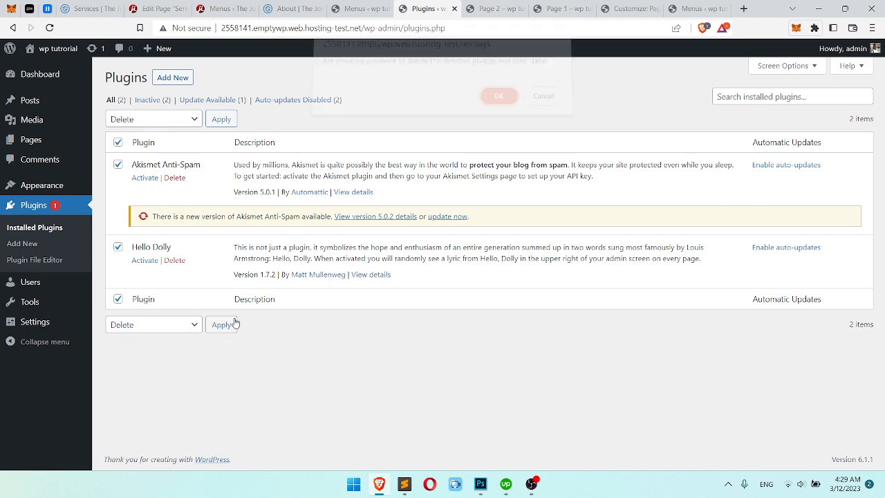
{"action": "left_click", "coordinate": [499, 105]}
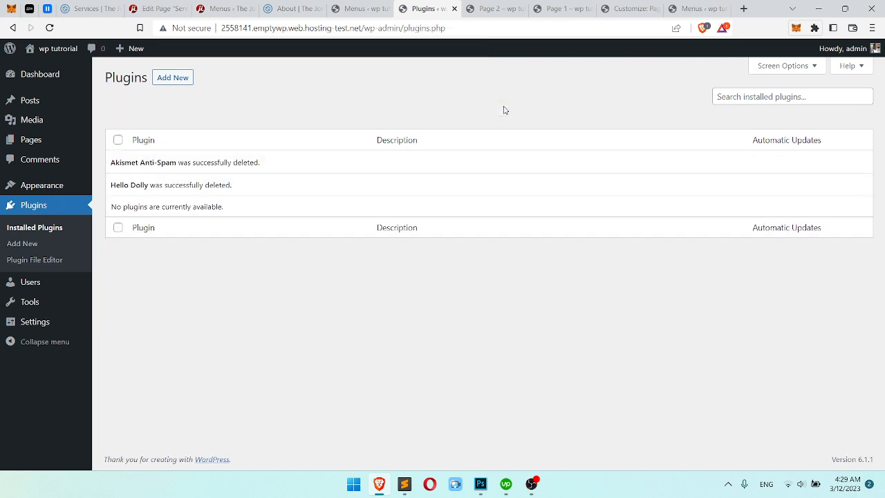
Move the pages Page 1 and Page 2 to the trash with a bulk action
{"action": "left_click", "coordinate": [67, 148]}
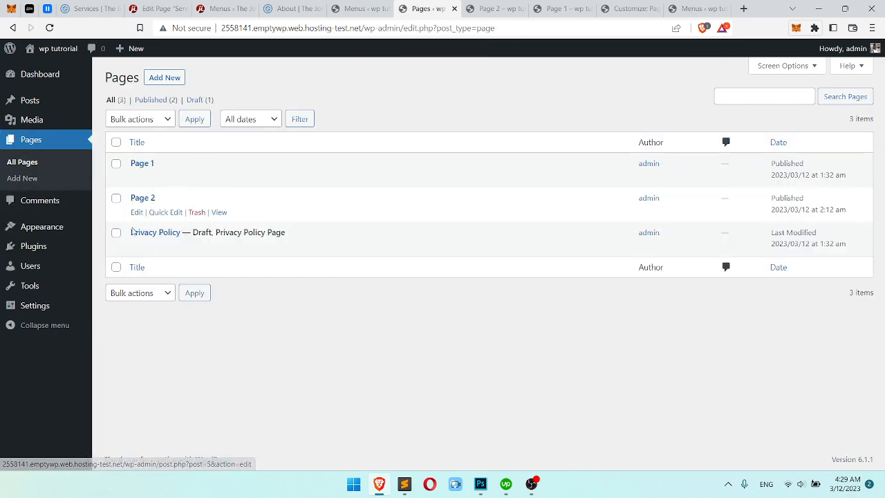
{"action": "left_click", "coordinate": [116, 163]}
{"action": "left_click", "coordinate": [116, 197]}
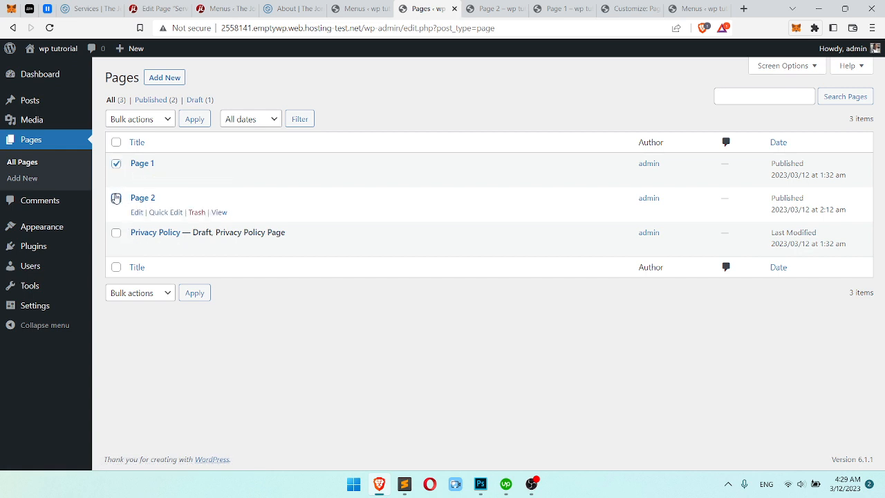
{"action": "left_click", "coordinate": [145, 290]}
{"action": "left_click", "coordinate": [138, 327]}
{"action": "left_click", "coordinate": [195, 293]}
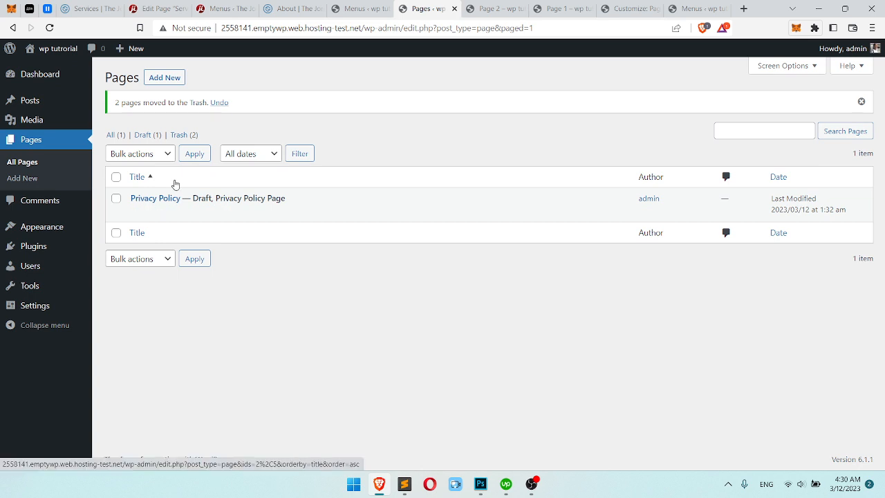
Create a new page titled Home, publish it and return to the list of pages
{"action": "left_click", "coordinate": [166, 78]}
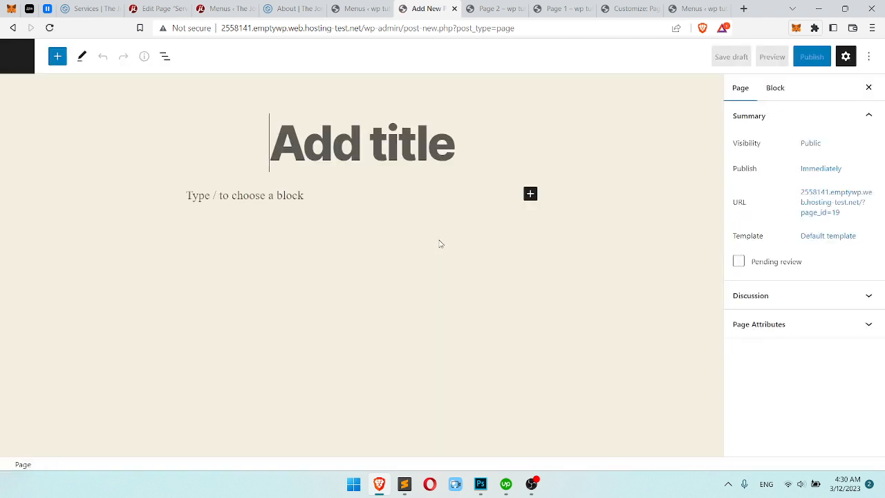
{"action": "type", "text": "Home"}
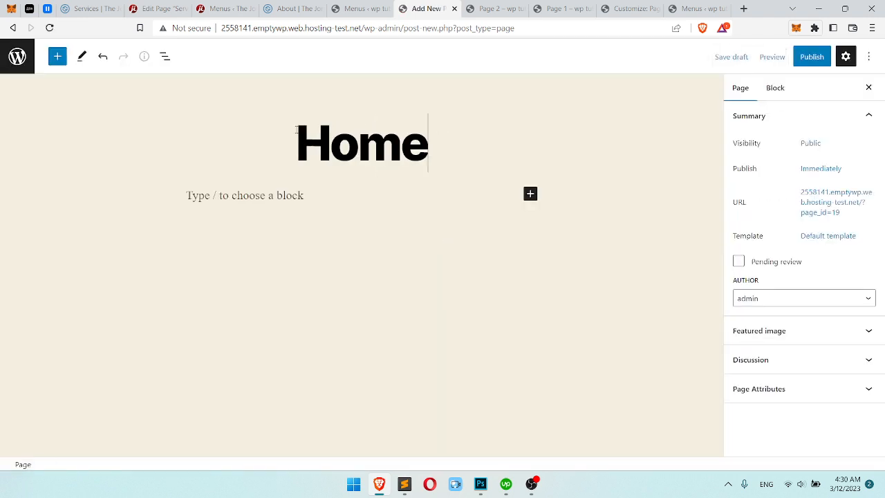
{"action": "left_click", "coordinate": [811, 58]}
{"action": "left_click", "coordinate": [784, 60]}
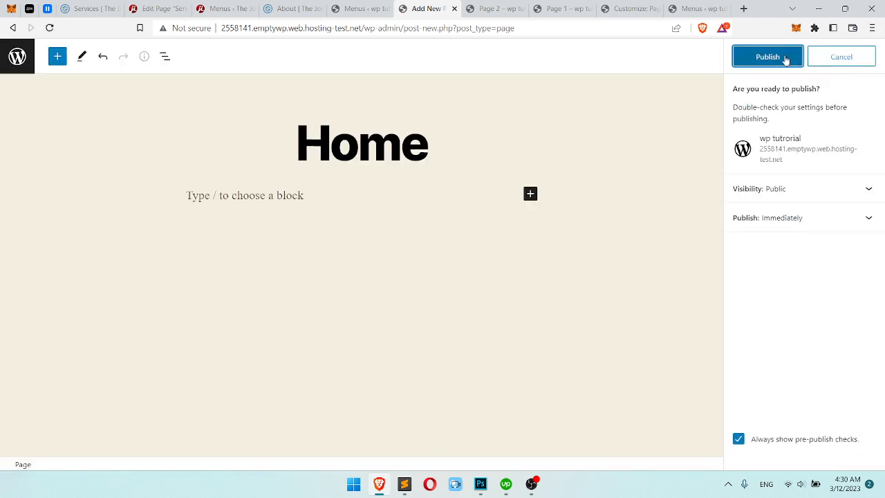
{"action": "left_click", "coordinate": [17, 56]}
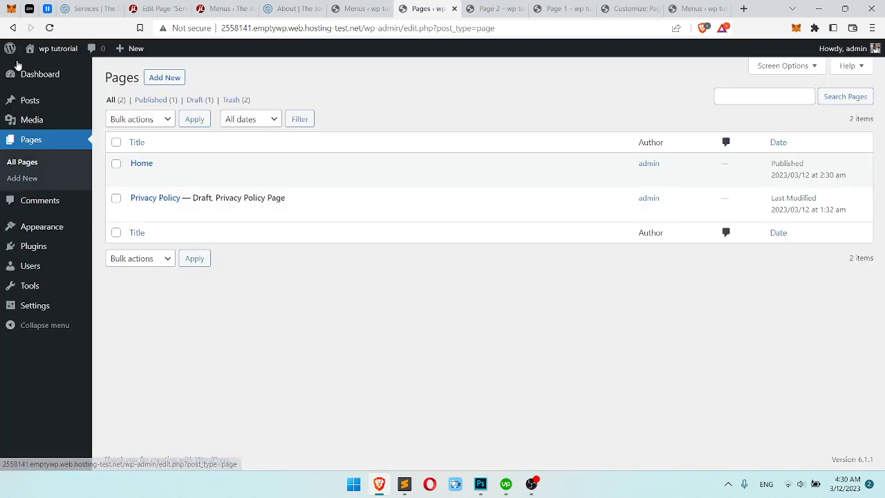
Open the Hello world! post for editing and copy its entire welcome paragraph
{"action": "left_click", "coordinate": [62, 105]}
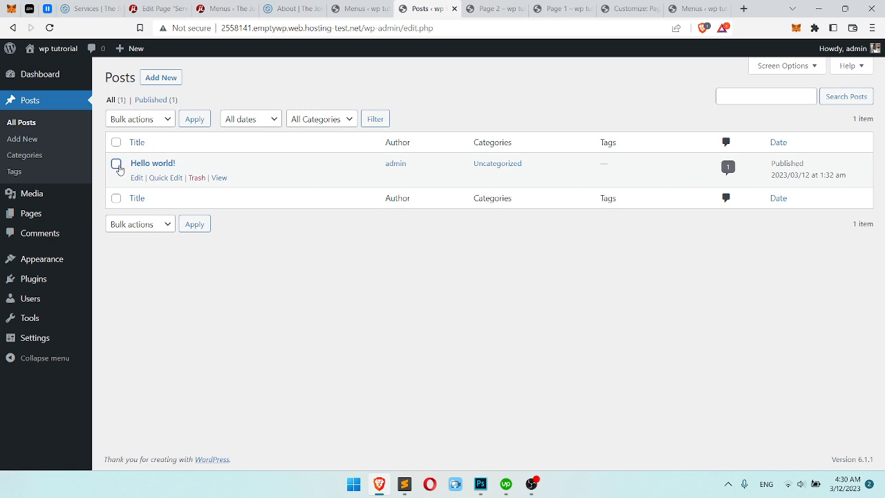
{"action": "left_click", "coordinate": [116, 164]}
{"action": "left_click", "coordinate": [172, 167]}
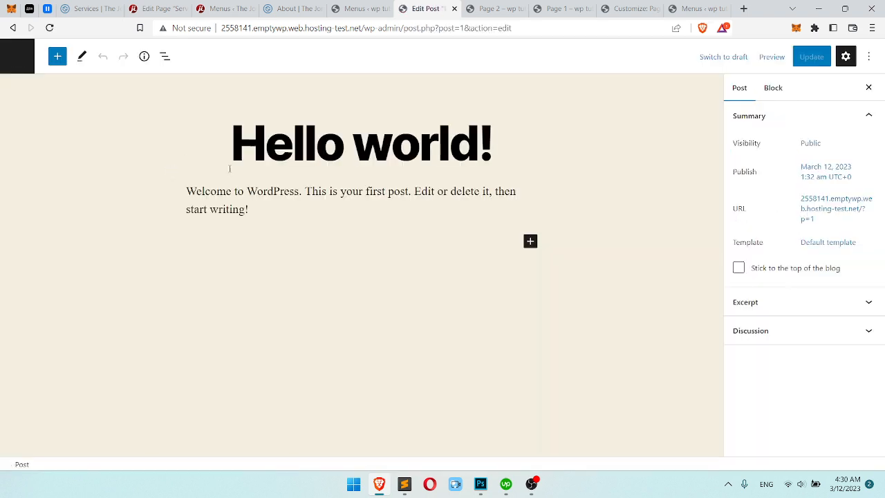
{"action": "left_click_drag", "start_coordinate": [256, 208], "coordinate": [178, 197]}
{"action": "key", "text": "ctrl+c"}
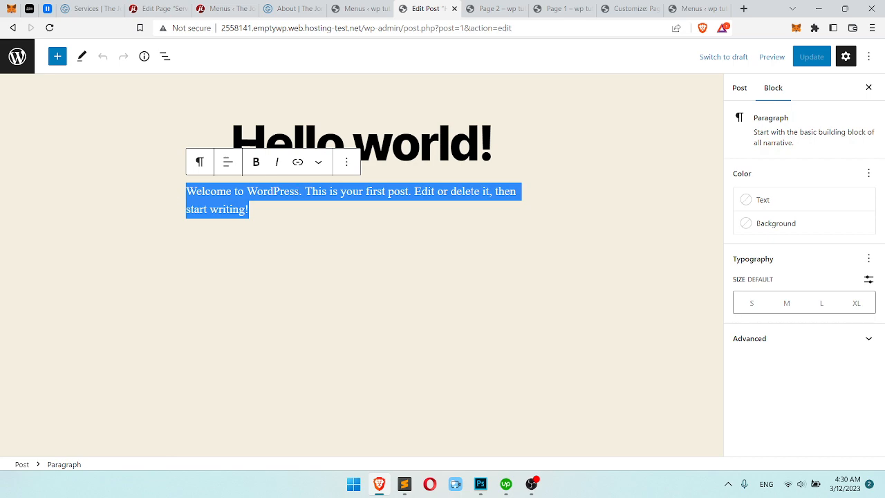
Search Google in a new tab for the copied welcome text and go to results page 10
{"action": "left_click", "coordinate": [744, 7]}
{"action": "key", "text": "ctrl+v"}
{"action": "key", "text": "Return"}
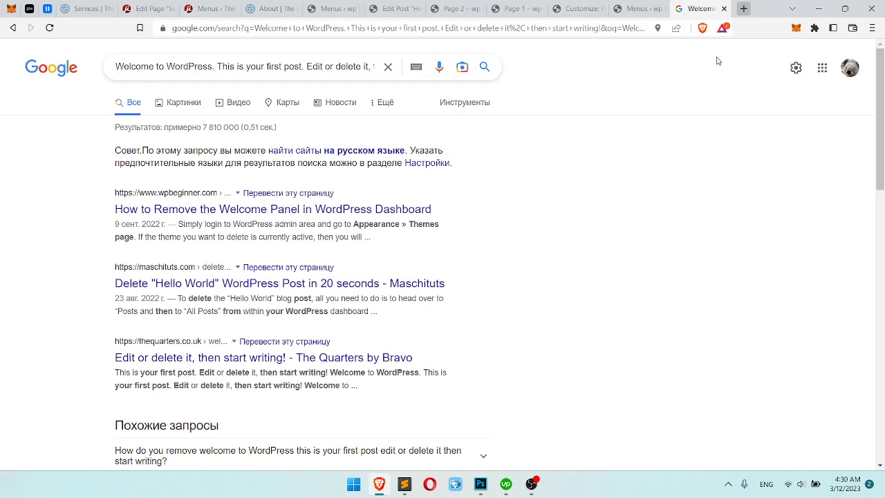
{"action": "scroll", "coordinate": [692, 173], "scroll_direction": "down", "scroll_amount": 5}
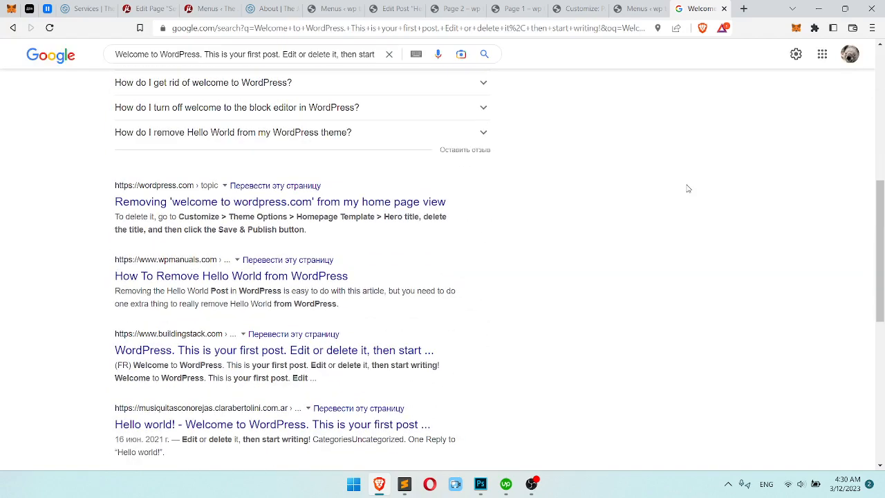
{"action": "scroll", "coordinate": [688, 188], "scroll_direction": "down", "scroll_amount": 6}
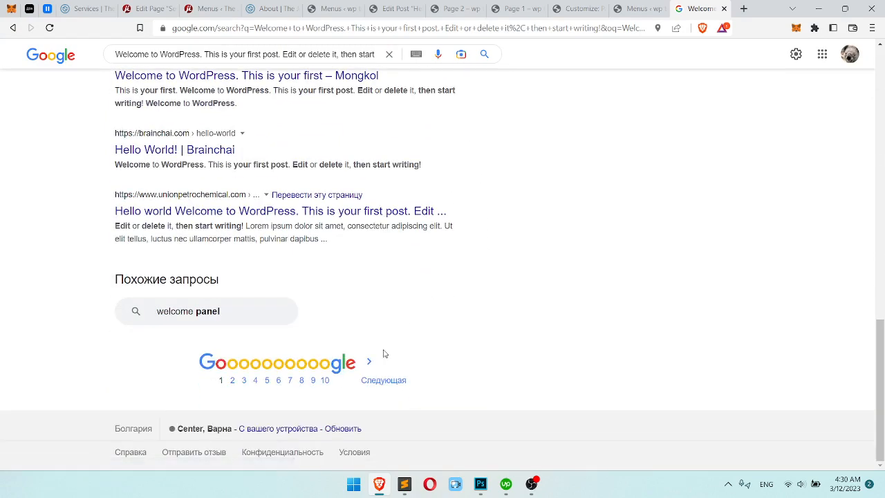
{"action": "left_click", "coordinate": [322, 379]}
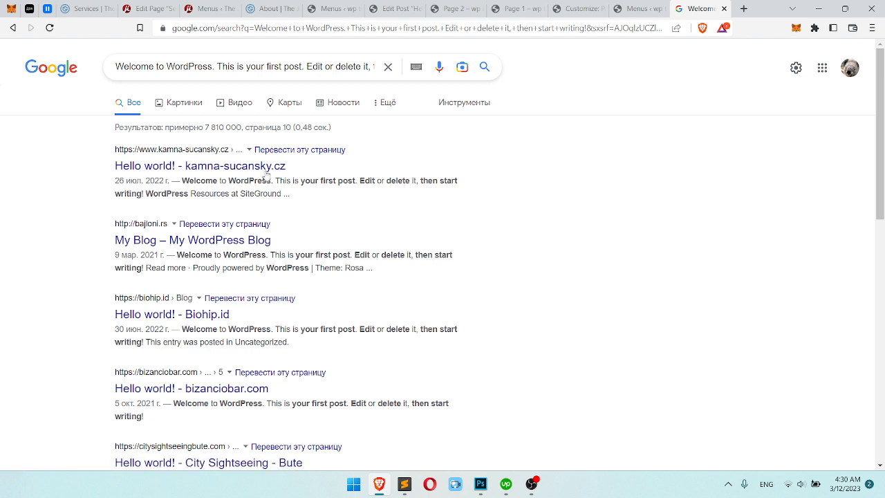
Open the kamna-sucansky.cz, bajloni.rs and biohip.id search results in separate background tabs
{"action": "middle_click", "coordinate": [194, 169]}
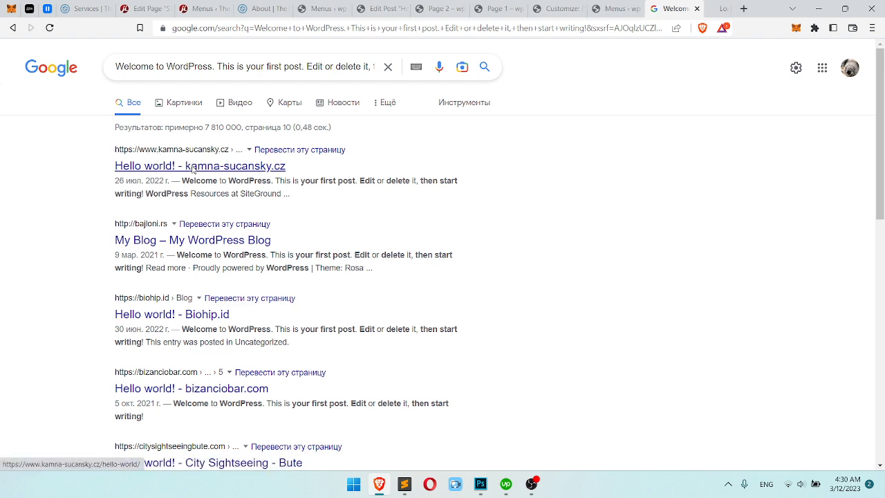
{"action": "middle_click", "coordinate": [192, 241]}
{"action": "middle_click", "coordinate": [205, 316]}
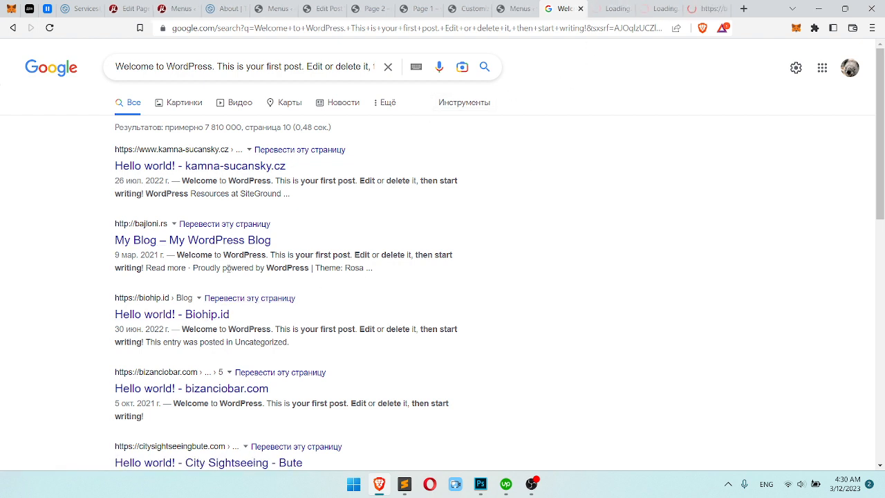
Examine the Hello world! post on biohip.id, including its default text and sample comment
{"action": "left_click", "coordinate": [710, 7]}
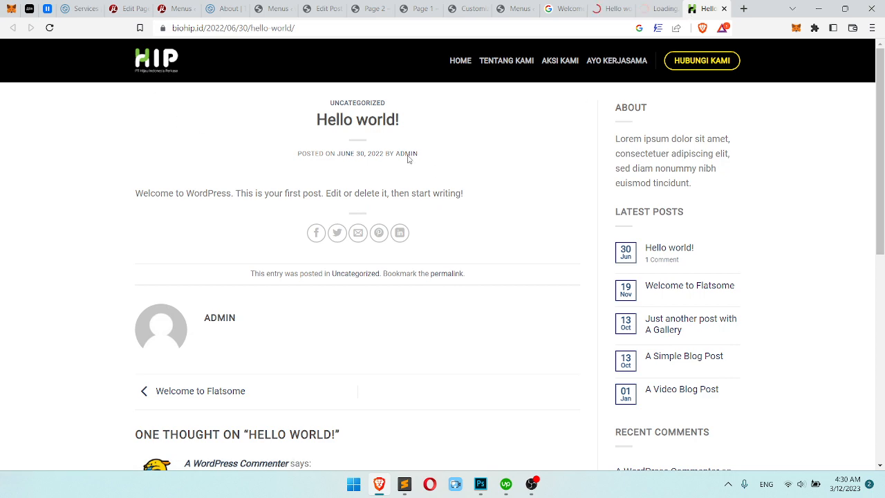
{"action": "scroll", "coordinate": [435, 180], "scroll_direction": "down", "scroll_amount": 1}
{"action": "scroll", "coordinate": [472, 207], "scroll_direction": "up", "scroll_amount": 1}
{"action": "left_click_drag", "start_coordinate": [472, 208], "coordinate": [241, 175]}
{"action": "left_click", "coordinate": [240, 175]}
{"action": "scroll", "coordinate": [240, 178], "scroll_direction": "down", "scroll_amount": 3}
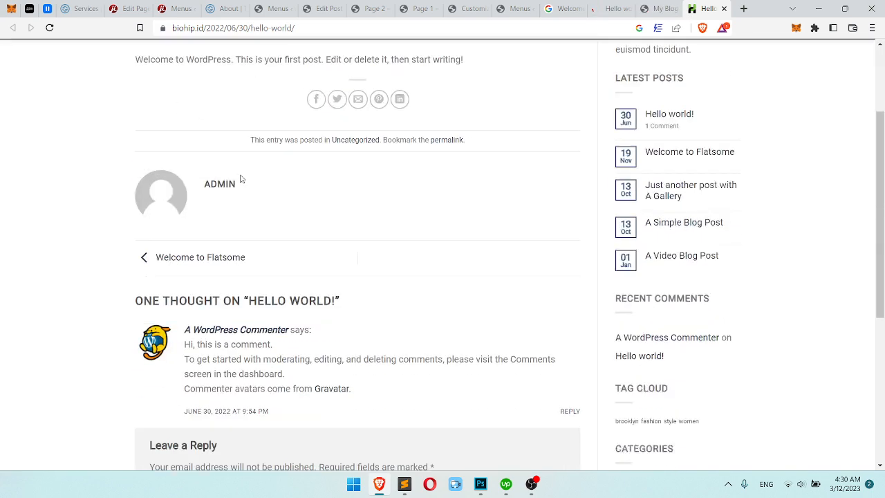
{"action": "left_click_drag", "start_coordinate": [206, 313], "coordinate": [265, 337]}
{"action": "left_click", "coordinate": [267, 332]}
{"action": "scroll", "coordinate": [268, 331], "scroll_direction": "up", "scroll_amount": 1}
{"action": "scroll", "coordinate": [268, 332], "scroll_direction": "up", "scroll_amount": 3}
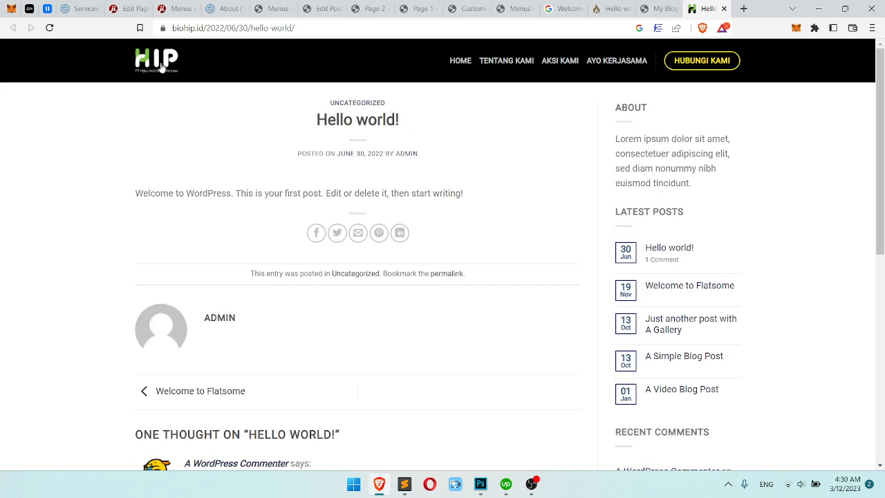
Go to the biohip.id home page, look through its content and close the site
{"action": "left_click", "coordinate": [160, 65]}
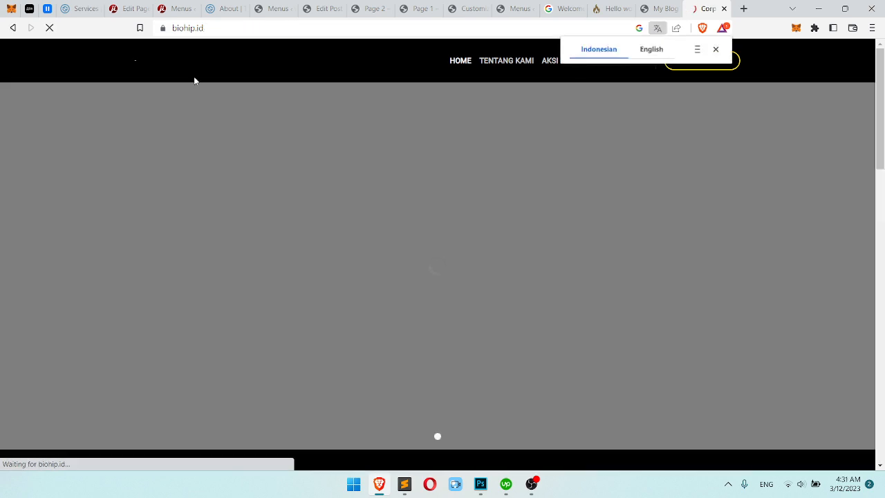
{"action": "scroll", "coordinate": [563, 160], "scroll_direction": "down", "scroll_amount": 5}
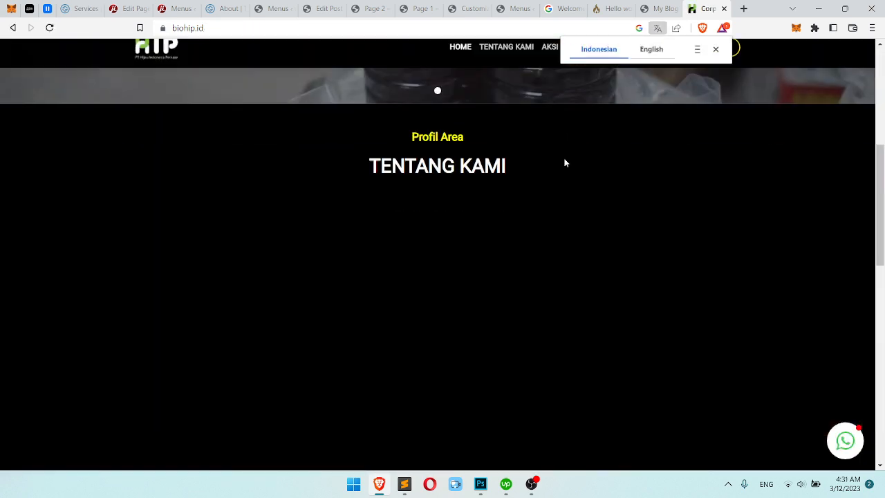
{"action": "scroll", "coordinate": [631, 132], "scroll_direction": "down", "scroll_amount": 3}
{"action": "left_click", "coordinate": [724, 8]}
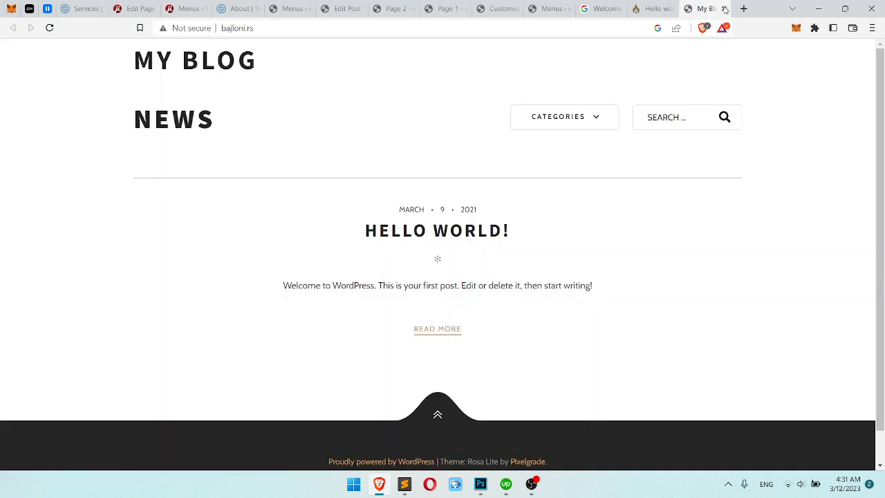
Try opening the home page of the bajloni.rs blog from its title, and close that site
{"action": "left_click", "coordinate": [195, 63]}
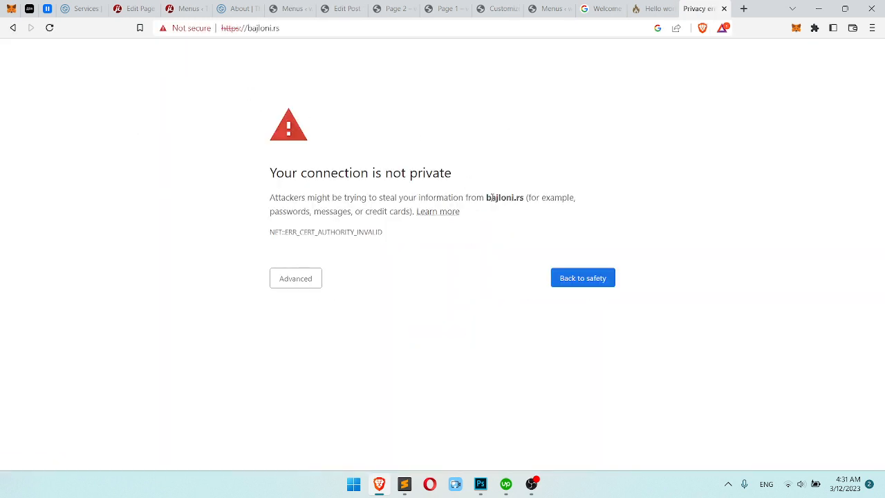
{"action": "left_click", "coordinate": [723, 8]}
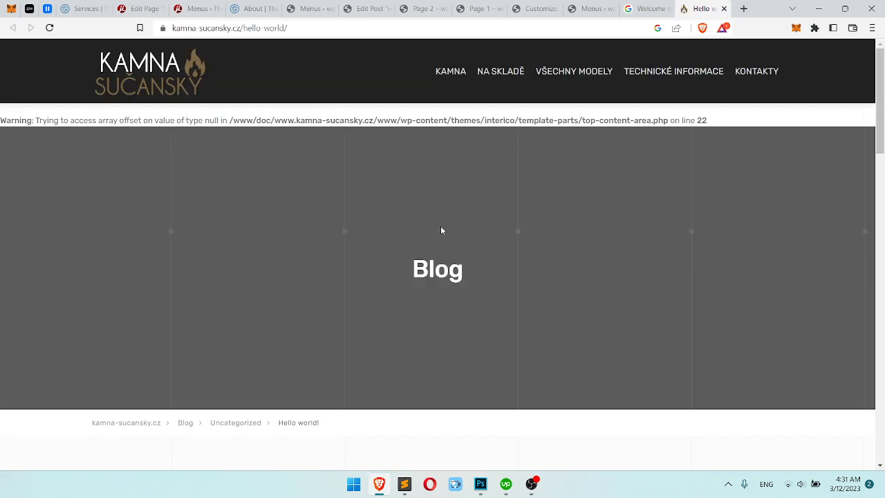
Examine the kamna-sucansky.cz Hello world! page, including its warning line, default post text and sample comment
{"action": "scroll", "coordinate": [441, 231], "scroll_direction": "down", "scroll_amount": 1}
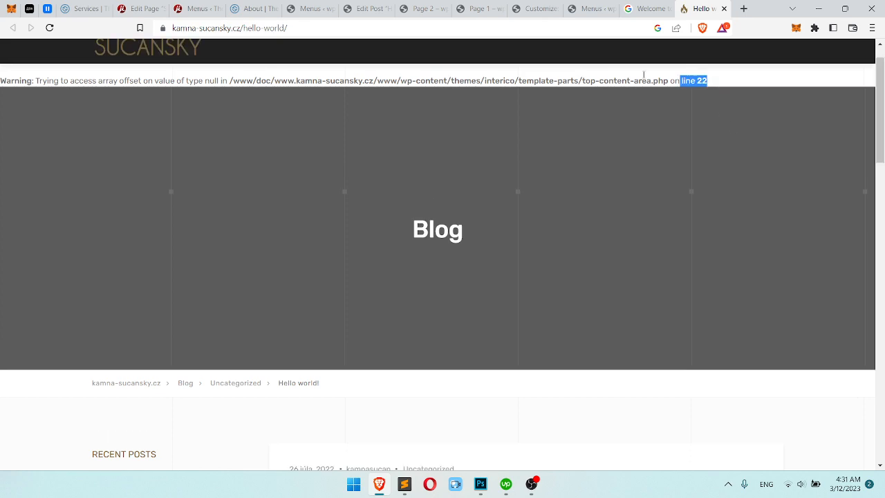
{"action": "triple_click", "coordinate": [643, 76]}
{"action": "scroll", "coordinate": [551, 196], "scroll_direction": "down", "scroll_amount": 5}
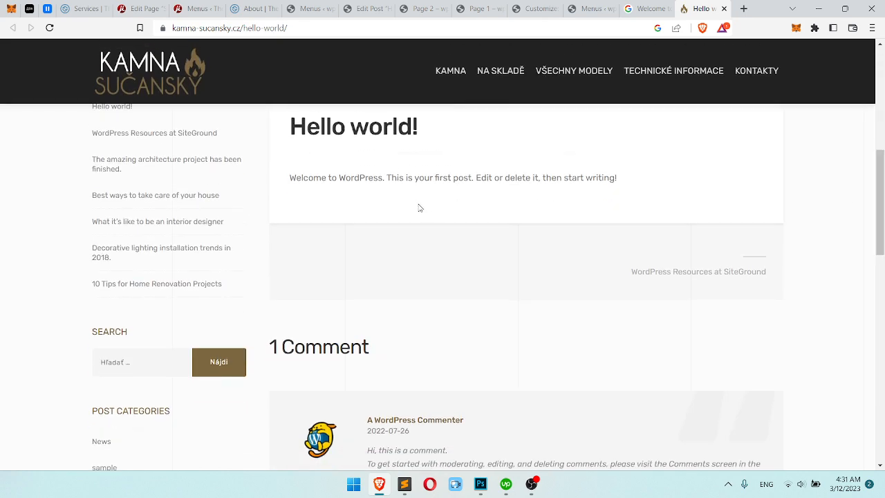
{"action": "left_click_drag", "start_coordinate": [353, 179], "coordinate": [445, 181]}
{"action": "scroll", "coordinate": [418, 242], "scroll_direction": "down", "scroll_amount": 3}
{"action": "left_click_drag", "start_coordinate": [387, 277], "coordinate": [457, 292]}
{"action": "left_click", "coordinate": [459, 293]}
{"action": "left_click_drag", "start_coordinate": [882, 296], "coordinate": [879, 141]}
Open the kamna-sucansky.cz home page, close the Google results and look through the site's home content
{"action": "left_click", "coordinate": [166, 78]}
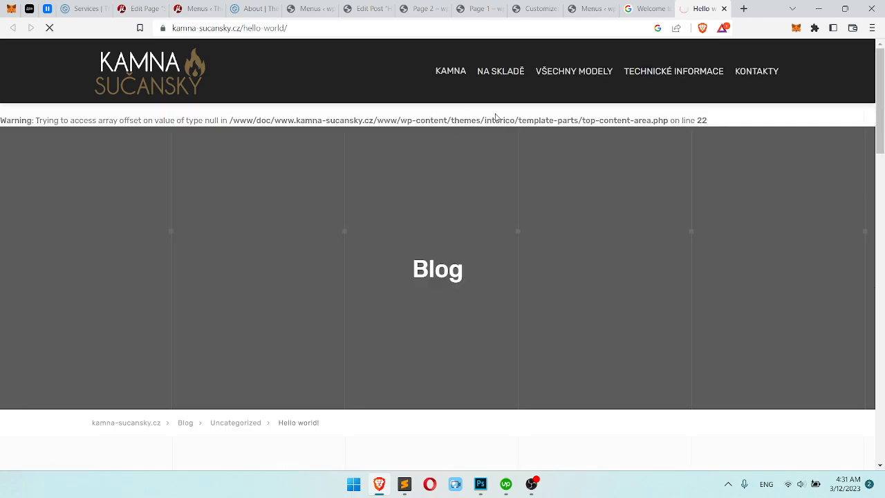
{"action": "left_click", "coordinate": [668, 8]}
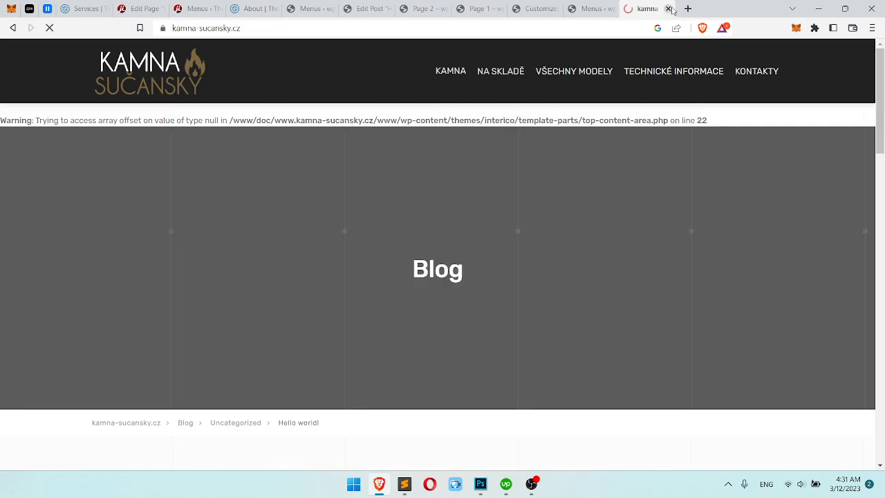
{"action": "scroll", "coordinate": [529, 170], "scroll_direction": "down", "scroll_amount": 5}
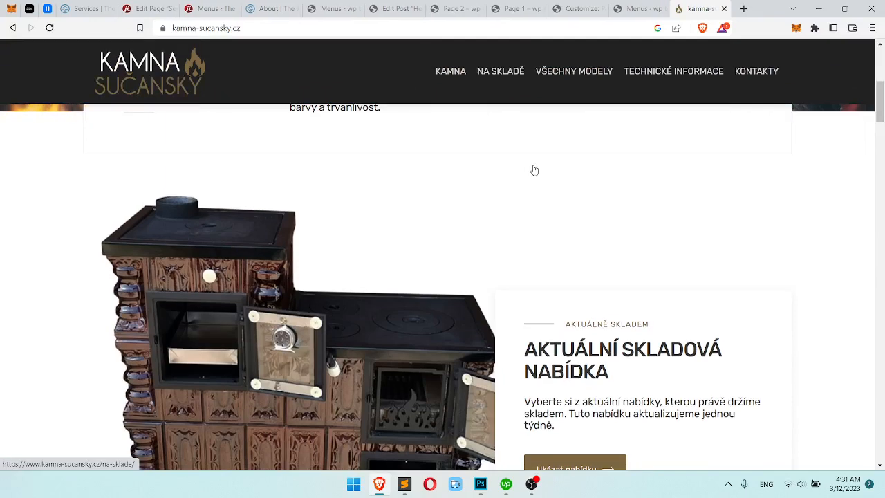
Close the kamna-sucansky.cz site and the leftover Menus, Customize, Page 1 and Page 2 tabs, discarding unsaved changes
{"action": "scroll", "coordinate": [535, 170], "scroll_direction": "up", "scroll_amount": 5}
{"action": "left_click", "coordinate": [724, 8]}
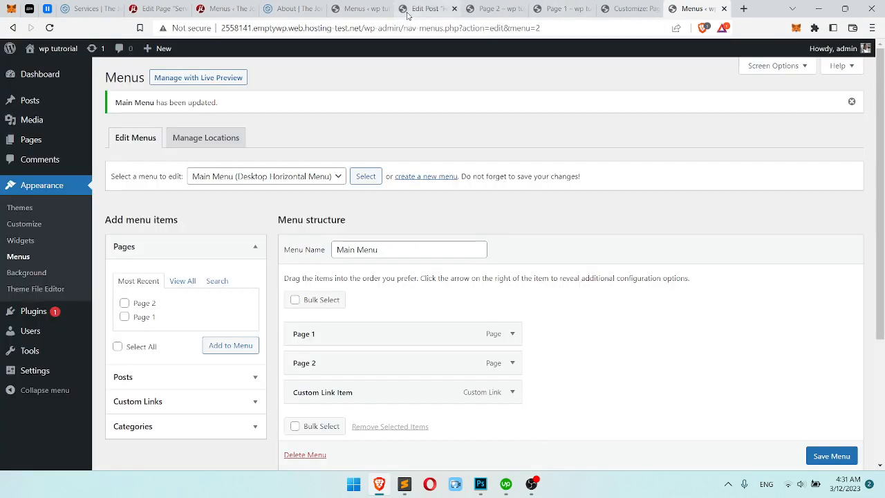
{"action": "left_click", "coordinate": [522, 9]}
{"action": "left_click", "coordinate": [522, 9]}
{"action": "left_click", "coordinate": [522, 9]}
{"action": "left_click", "coordinate": [521, 9]}
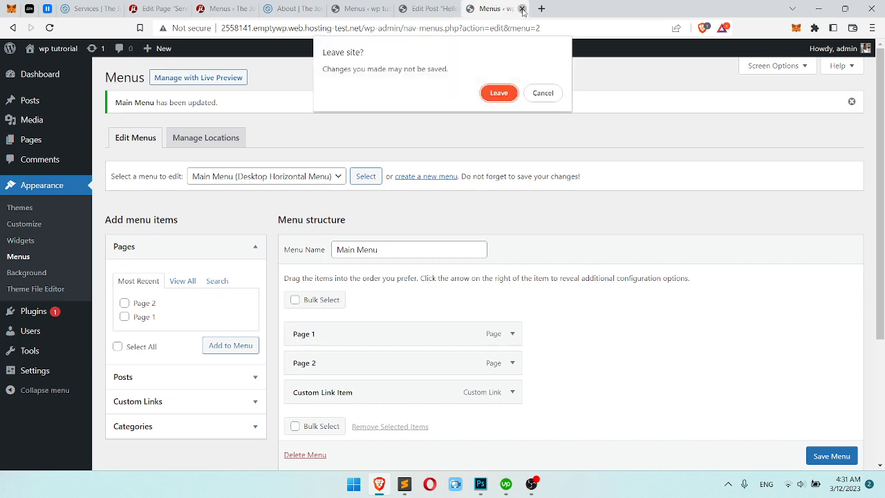
{"action": "left_click", "coordinate": [499, 92]}
Close the Hello world! post editor, move the Hello world! post to the trash and delete it permanently
{"action": "left_click", "coordinate": [553, 8]}
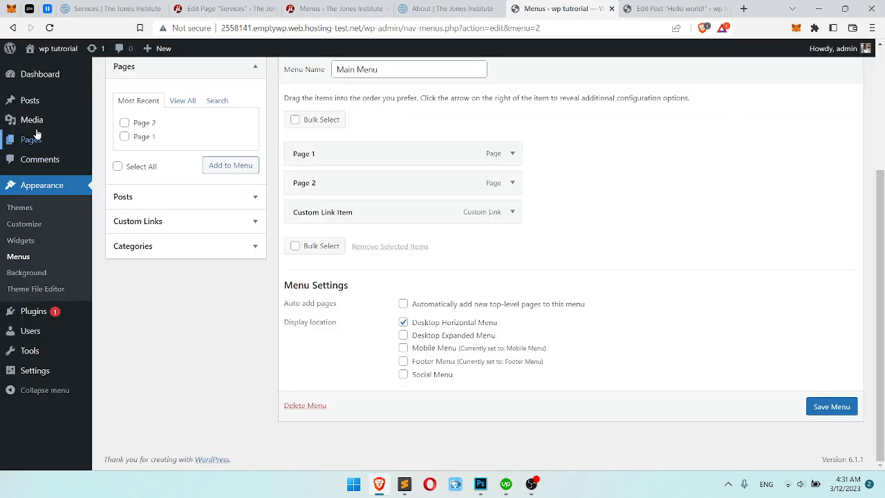
{"action": "left_click", "coordinate": [30, 100]}
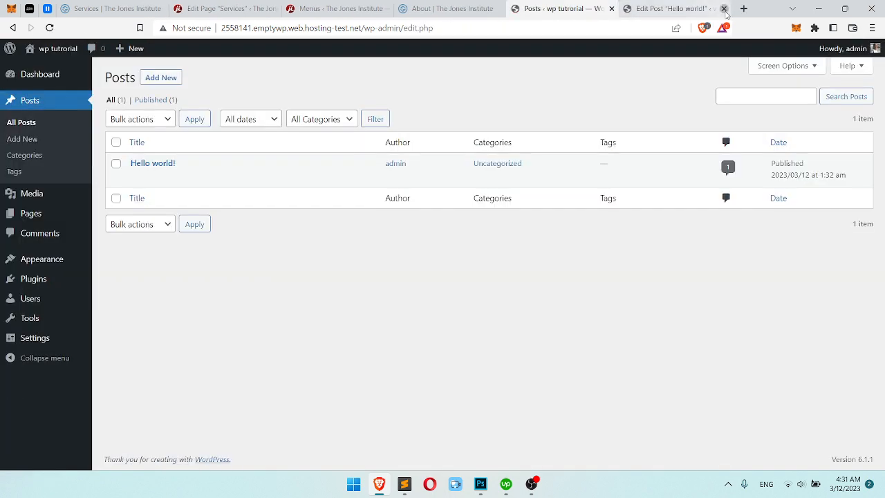
{"action": "left_click", "coordinate": [724, 9]}
{"action": "left_click", "coordinate": [196, 178]}
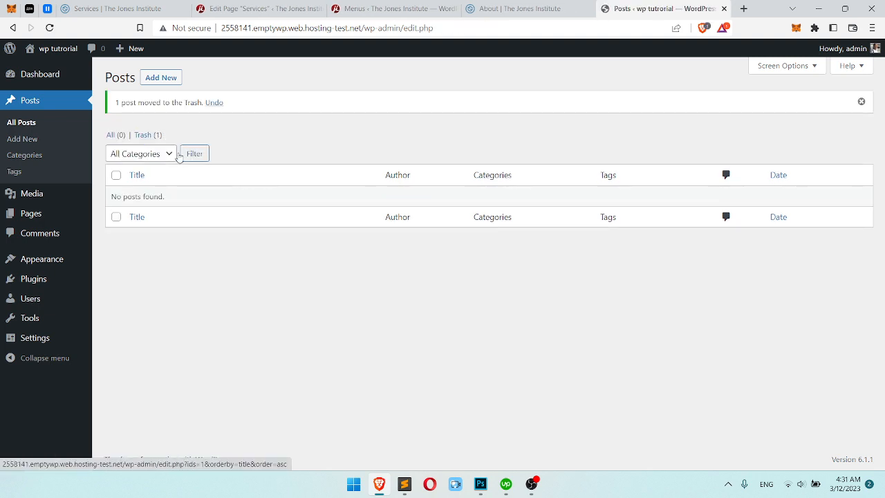
{"action": "left_click", "coordinate": [147, 135]}
{"action": "left_click", "coordinate": [195, 179]}
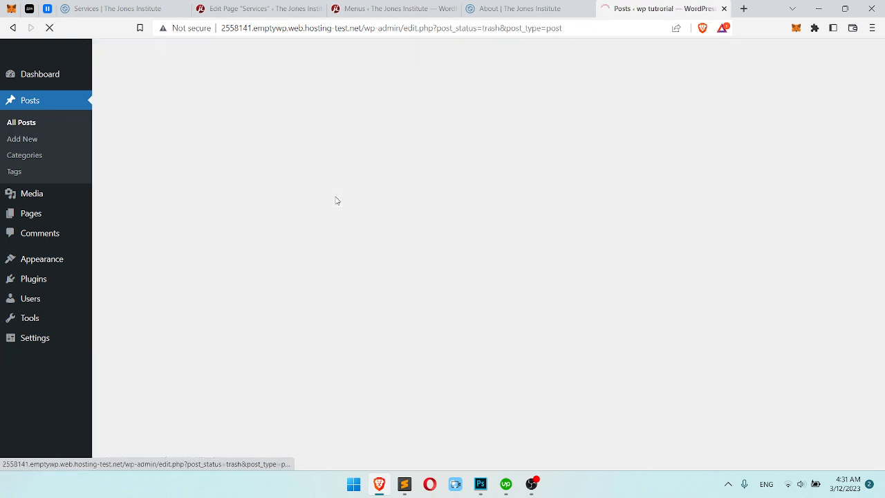
Try to rename the default Uncategorized post category, and return to the posts list without saving
{"action": "left_click", "coordinate": [32, 155]}
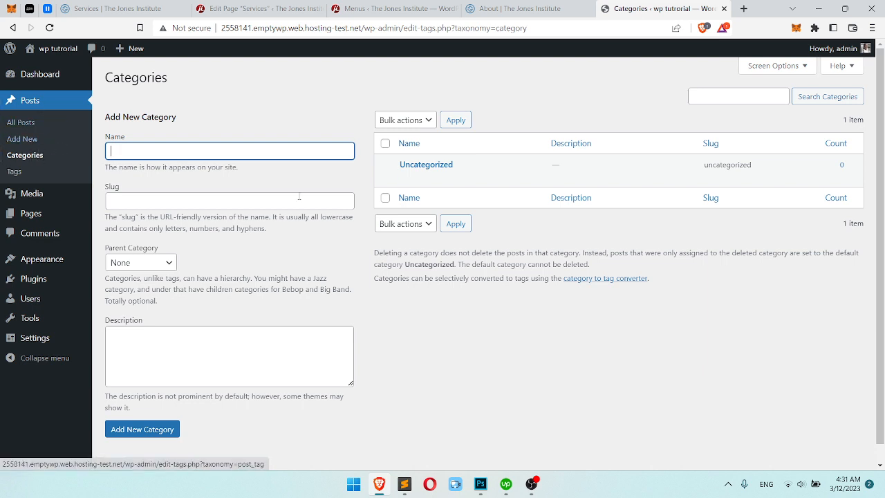
{"action": "mouse_move", "coordinate": [416, 180]}
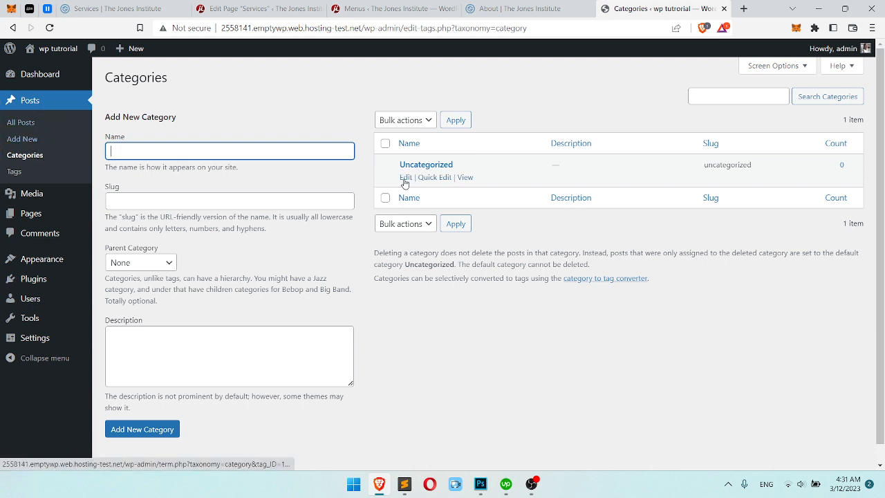
{"action": "left_click", "coordinate": [405, 177]}
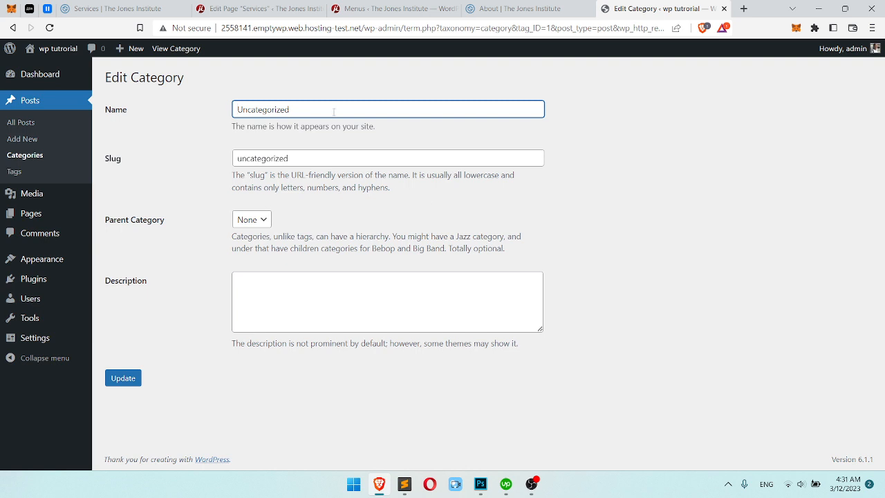
{"action": "key", "text": "ctrl+a"}
{"action": "type", "text": "Defq"}
{"action": "key", "text": "ctrl+a"}
{"action": "key", "text": "BackSpace"}
{"action": "left_click", "coordinate": [55, 122]}
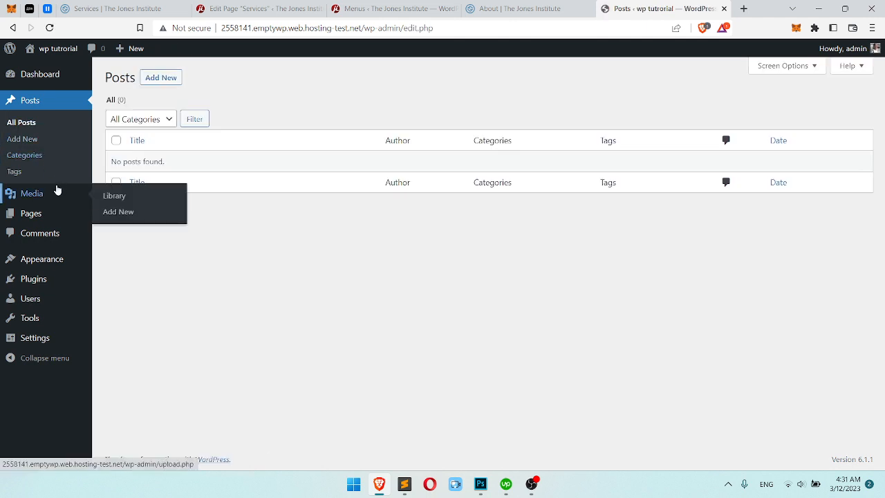
Check the comments list and the posts list for leftover default content
{"action": "mouse_move", "coordinate": [56, 215]}
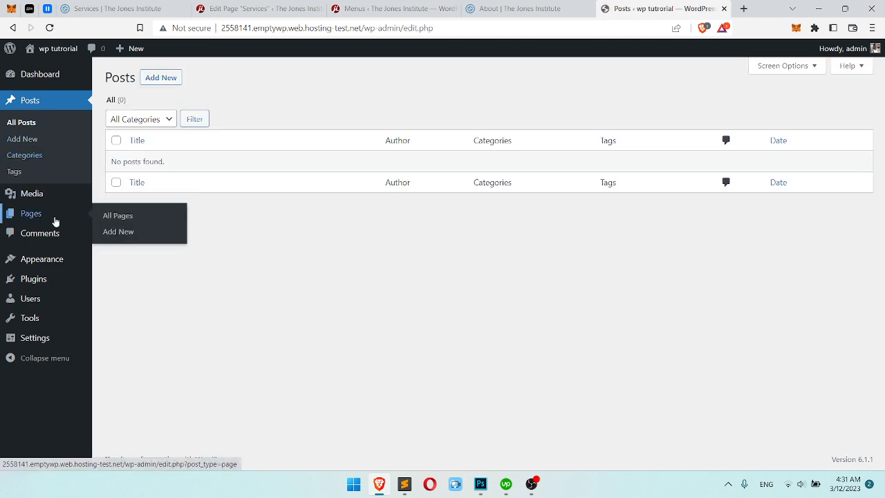
{"action": "left_click", "coordinate": [56, 235]}
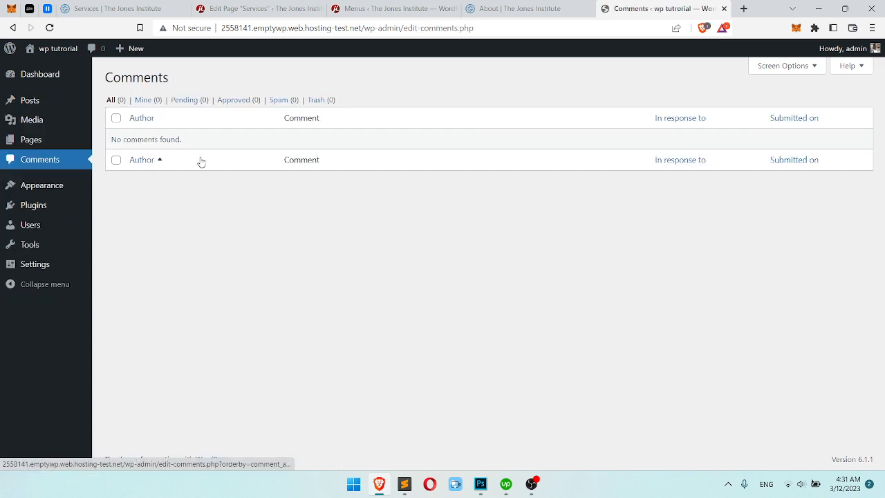
{"action": "left_click", "coordinate": [39, 107]}
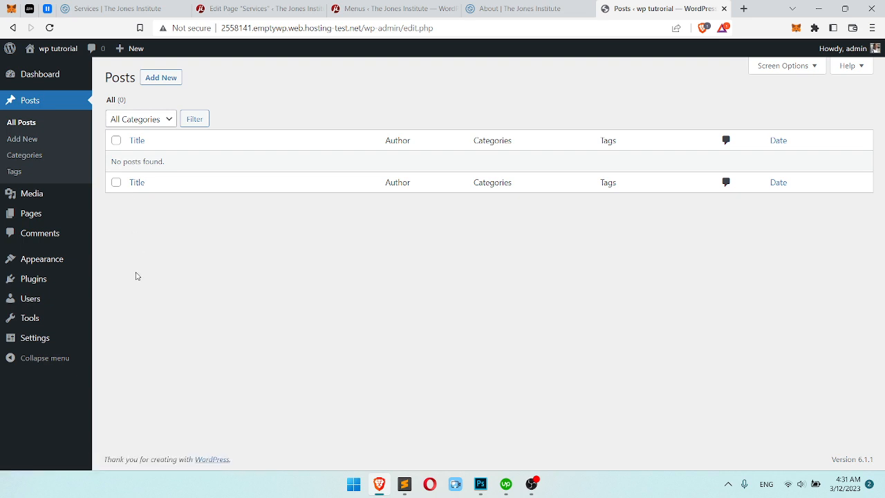
Look through the installed themes, including the active Twenty Twenty theme
{"action": "left_click", "coordinate": [67, 261]}
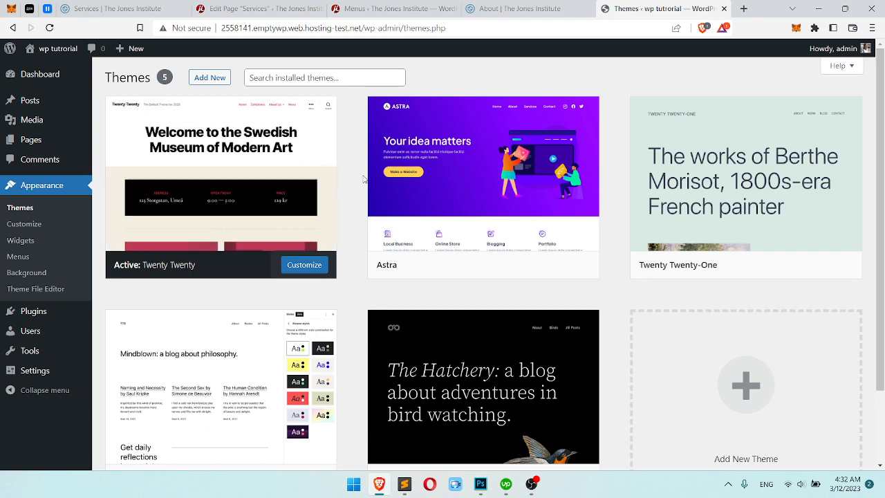
{"action": "scroll", "coordinate": [339, 174], "scroll_direction": "down", "scroll_amount": 1}
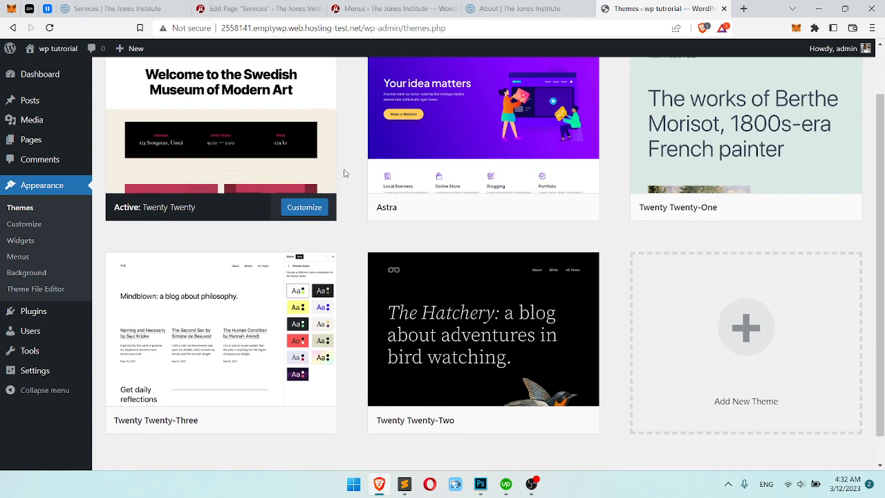
{"action": "scroll", "coordinate": [343, 173], "scroll_direction": "up", "scroll_amount": 1}
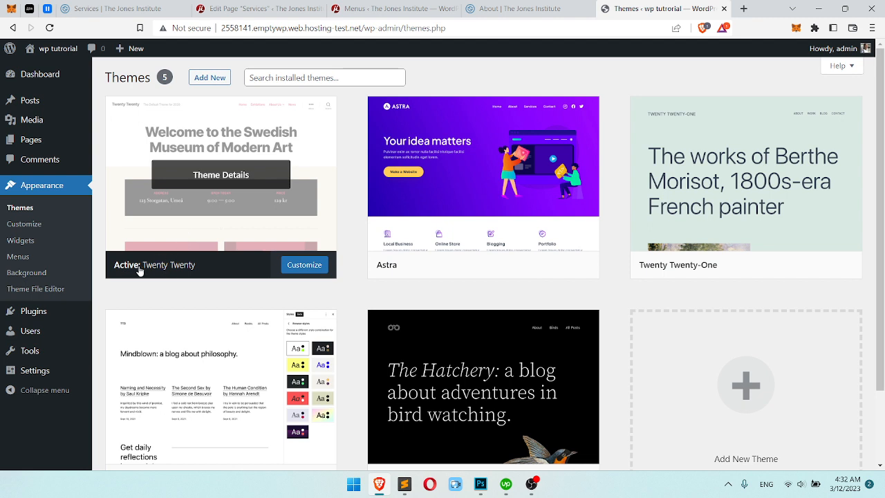
{"action": "scroll", "coordinate": [354, 175], "scroll_direction": "down", "scroll_amount": 1}
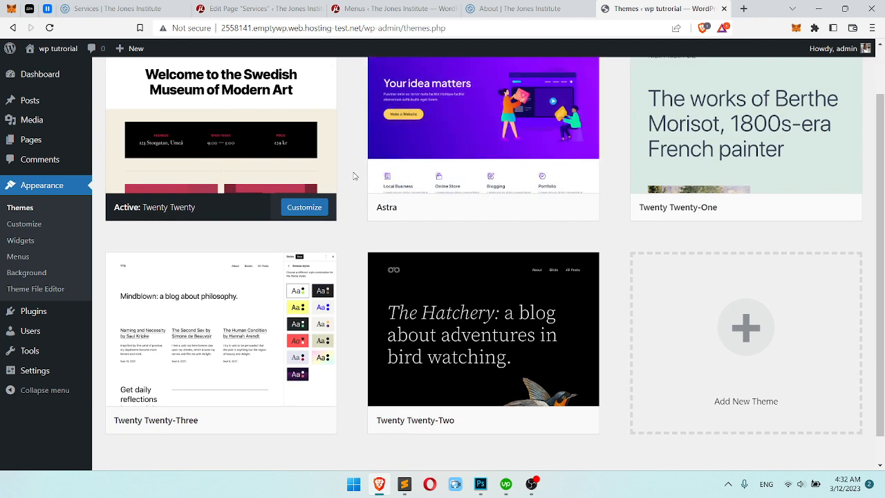
Open the admin user's profile and look through its personal options, contact info and account management settings
{"action": "left_click", "coordinate": [41, 334]}
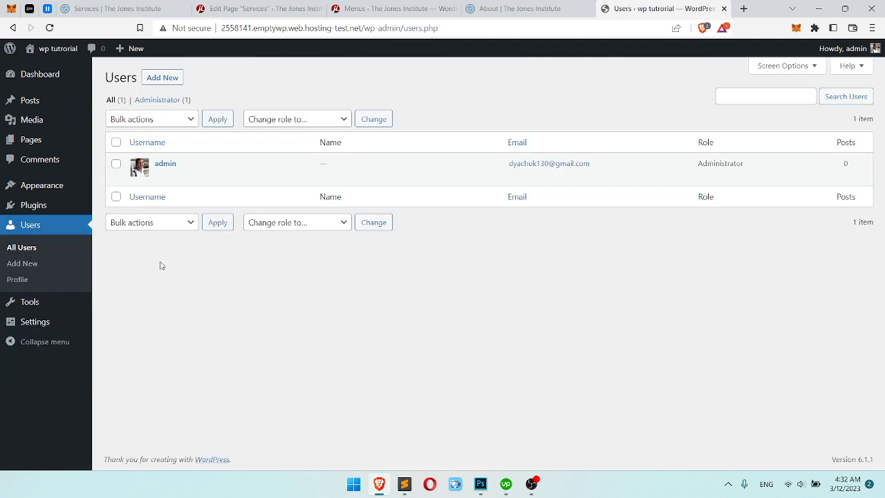
{"action": "left_click", "coordinate": [160, 177]}
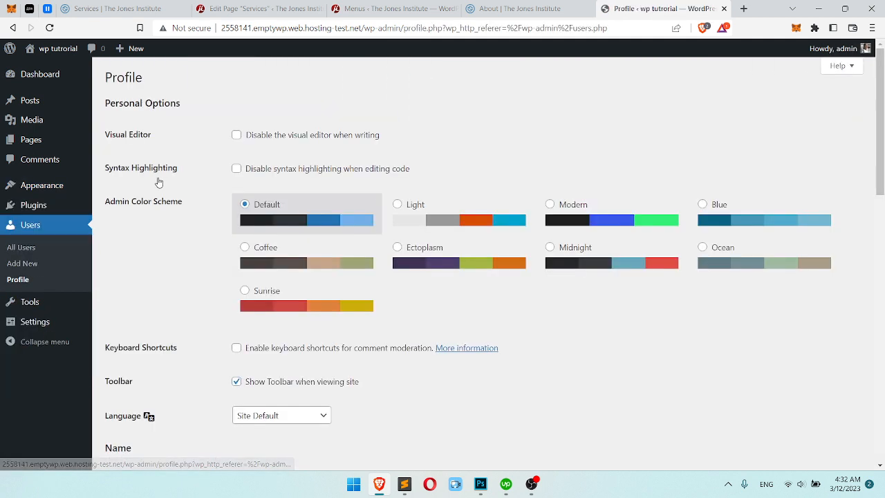
{"action": "scroll", "coordinate": [241, 211], "scroll_direction": "down", "scroll_amount": 10}
{"action": "scroll", "coordinate": [242, 215], "scroll_direction": "up", "scroll_amount": 2}
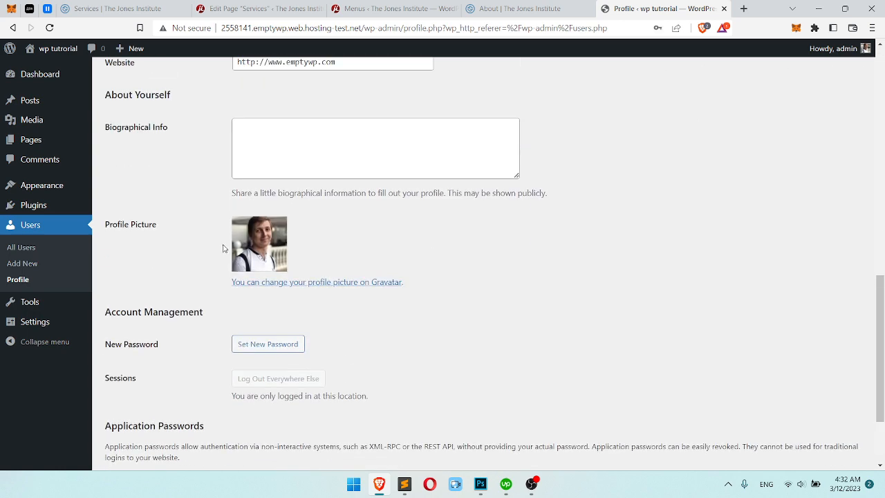
{"action": "scroll", "coordinate": [265, 251], "scroll_direction": "up", "scroll_amount": 10}
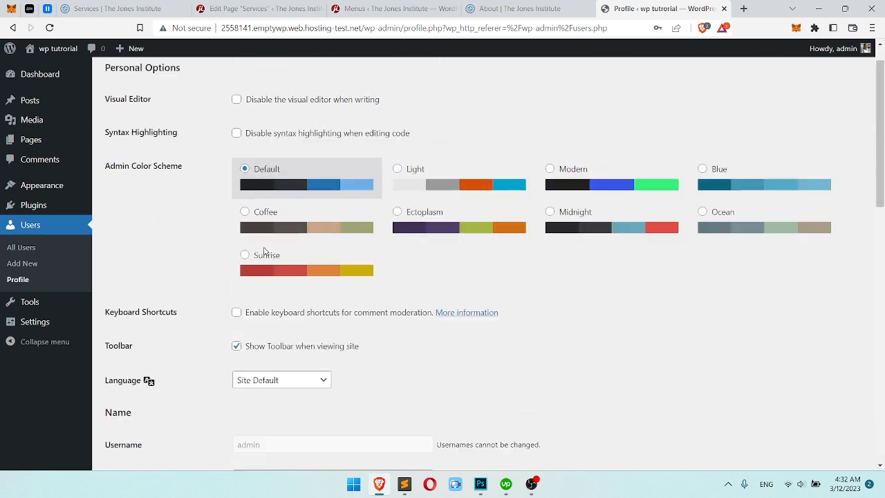
{"action": "scroll", "coordinate": [396, 180], "scroll_direction": "down", "scroll_amount": 5}
{"action": "scroll", "coordinate": [396, 181], "scroll_direction": "down", "scroll_amount": 5}
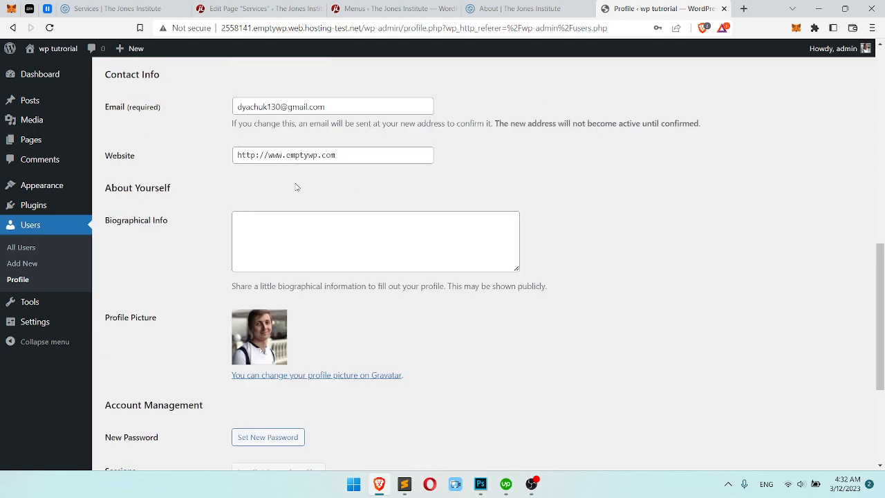
{"action": "scroll", "coordinate": [375, 196], "scroll_direction": "up", "scroll_amount": 2}
{"action": "scroll", "coordinate": [377, 196], "scroll_direction": "down", "scroll_amount": 4}
{"action": "scroll", "coordinate": [382, 205], "scroll_direction": "up", "scroll_amount": 6}
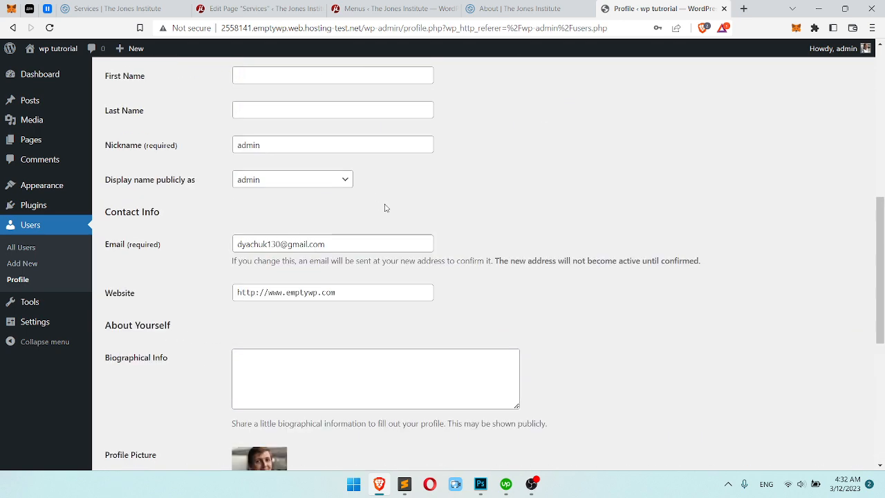
Examine the Nickname and Username fields in the admin profile and review the surrounding name and contact details
{"action": "left_click", "coordinate": [309, 260]}
{"action": "left_click", "coordinate": [360, 273]}
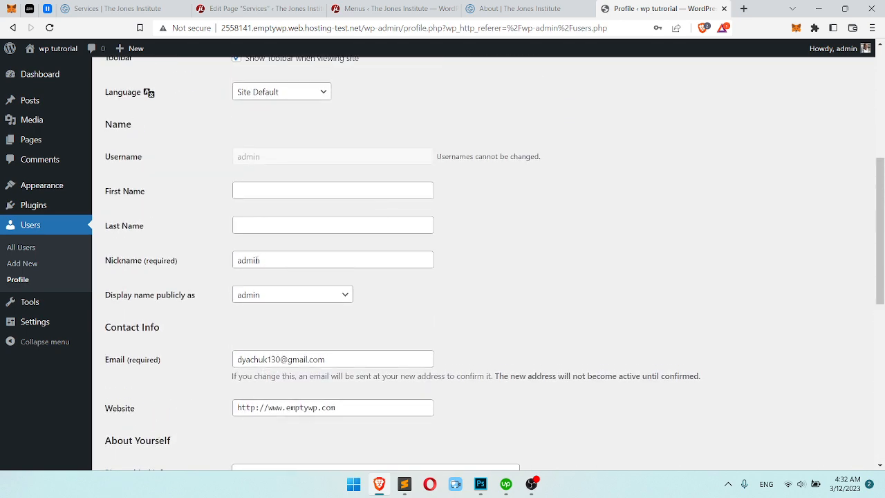
{"action": "double_click", "coordinate": [304, 263]}
{"action": "left_click", "coordinate": [304, 263]}
{"action": "scroll", "coordinate": [302, 263], "scroll_direction": "down", "scroll_amount": 5}
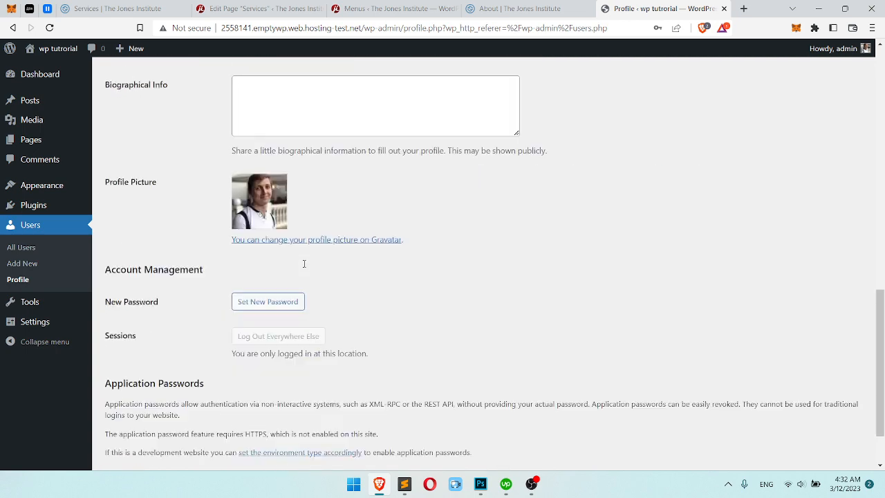
{"action": "scroll", "coordinate": [302, 264], "scroll_direction": "up", "scroll_amount": 7}
{"action": "scroll", "coordinate": [290, 266], "scroll_direction": "down", "scroll_amount": 2}
{"action": "scroll", "coordinate": [259, 270], "scroll_direction": "up", "scroll_amount": 1}
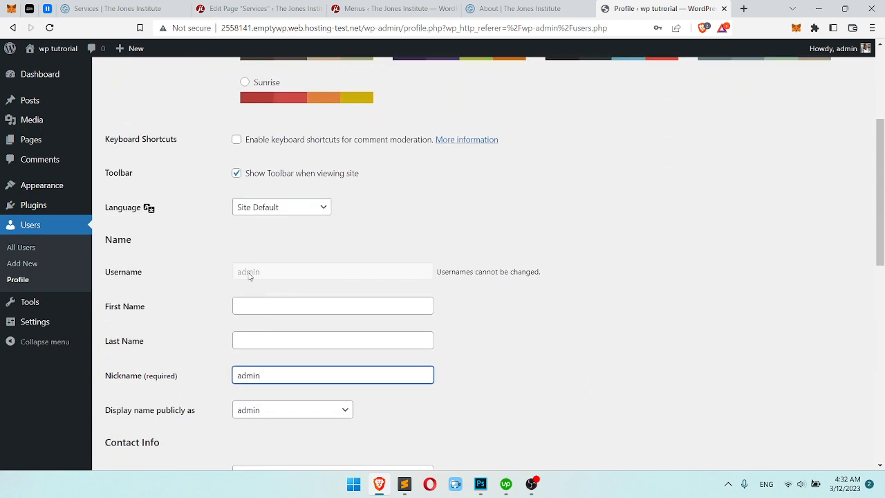
{"action": "left_click_drag", "start_coordinate": [238, 273], "coordinate": [301, 276]}
{"action": "left_click", "coordinate": [301, 277]}
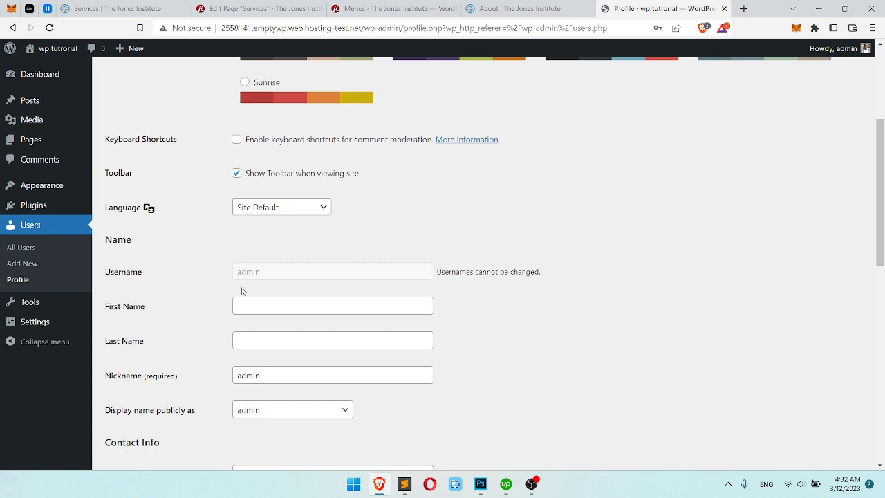
{"action": "scroll", "coordinate": [249, 284], "scroll_direction": "down", "scroll_amount": 3}
{"action": "scroll", "coordinate": [250, 280], "scroll_direction": "down", "scroll_amount": 2}
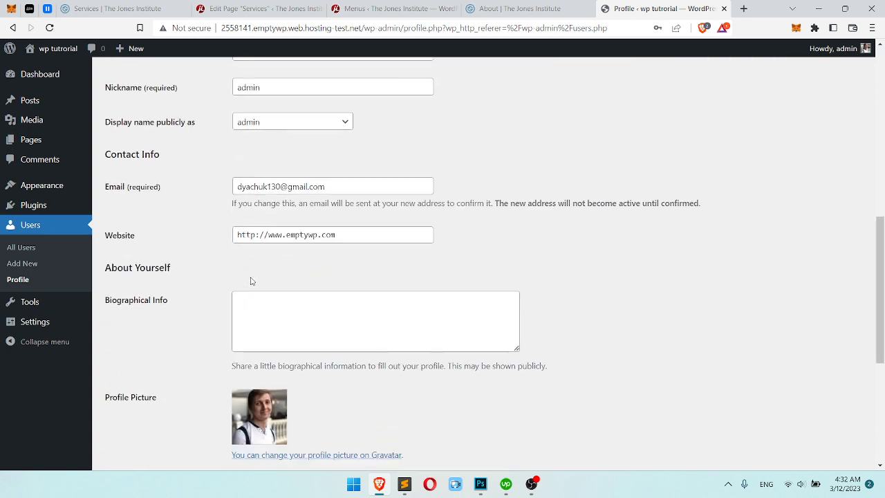
{"action": "scroll", "coordinate": [250, 280], "scroll_direction": "up", "scroll_amount": 2}
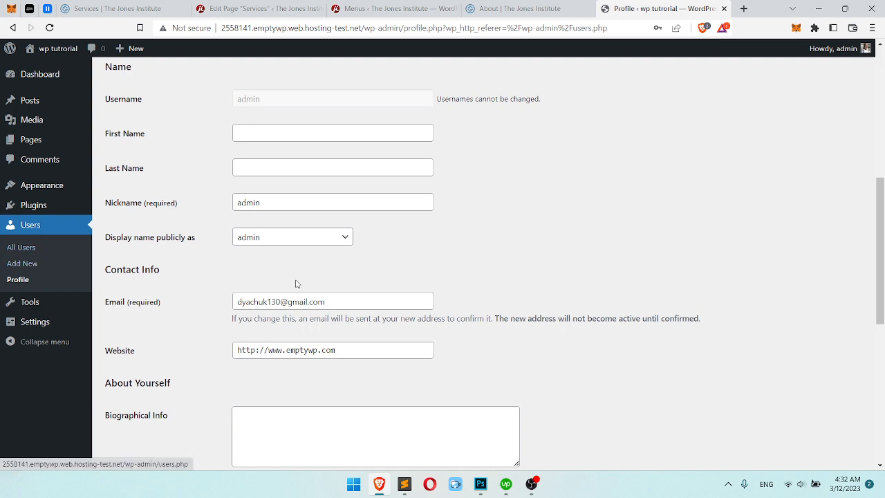
Start adding a new user from the users list and enter admincstmname as the username
{"action": "left_click", "coordinate": [17, 247]}
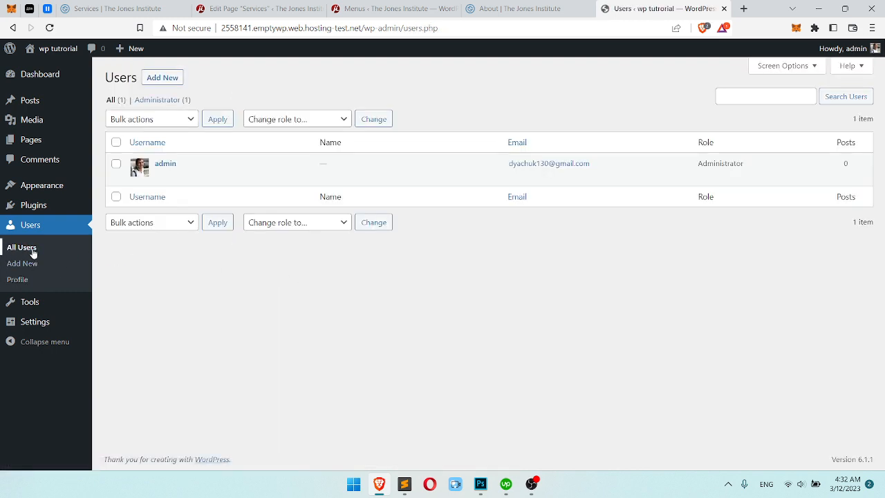
{"action": "left_click", "coordinate": [164, 80]}
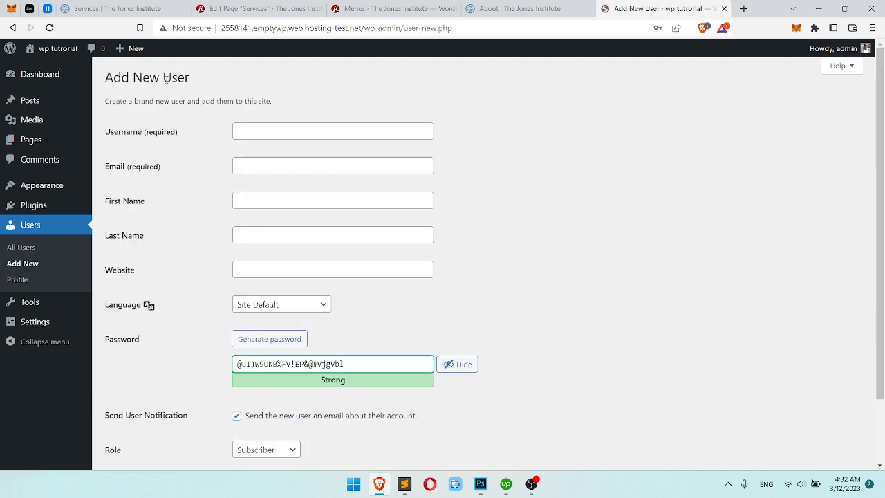
{"action": "left_click", "coordinate": [330, 134]}
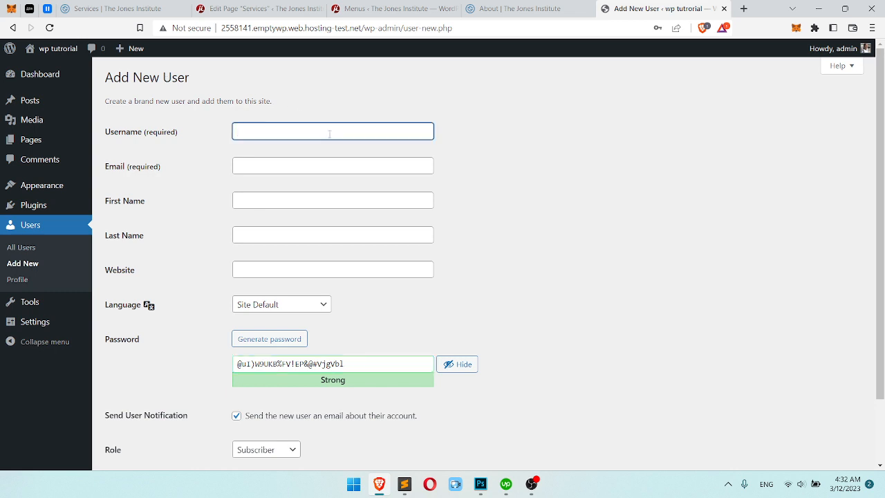
{"action": "type", "text": "admincstmname"}
Generate a password for the new user and select the text in the password field
{"action": "scroll", "coordinate": [341, 217], "scroll_direction": "down", "scroll_amount": 1}
{"action": "left_click", "coordinate": [301, 281]}
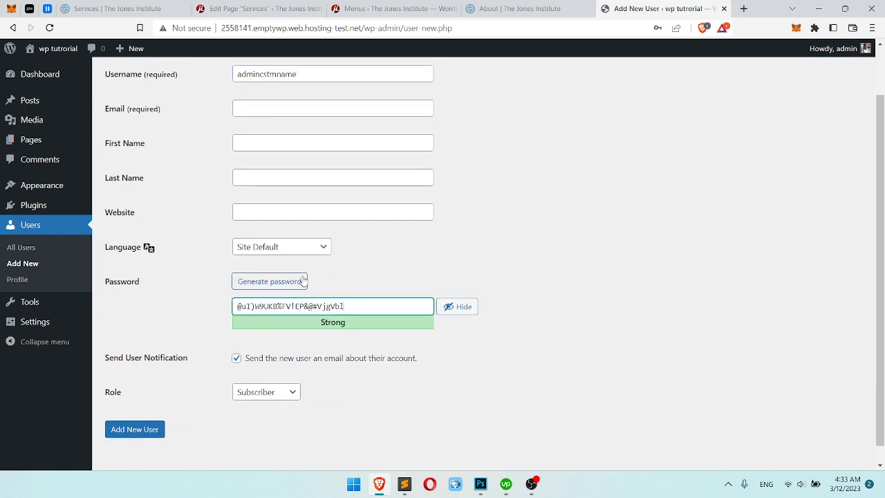
{"action": "left_click_drag", "start_coordinate": [322, 306], "coordinate": [307, 306]}
{"action": "left_click", "coordinate": [361, 303]}
{"action": "left_click_drag", "start_coordinate": [363, 303], "coordinate": [233, 307]}
Turn off the account notification email for the new user and assign it the Administrator role
{"action": "left_click", "coordinate": [256, 358]}
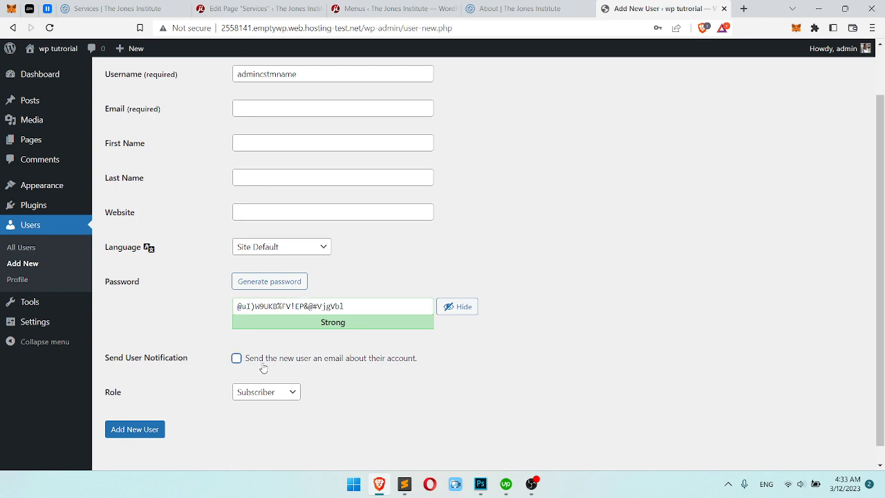
{"action": "scroll", "coordinate": [263, 367], "scroll_direction": "down", "scroll_amount": 1}
{"action": "left_click", "coordinate": [278, 373]}
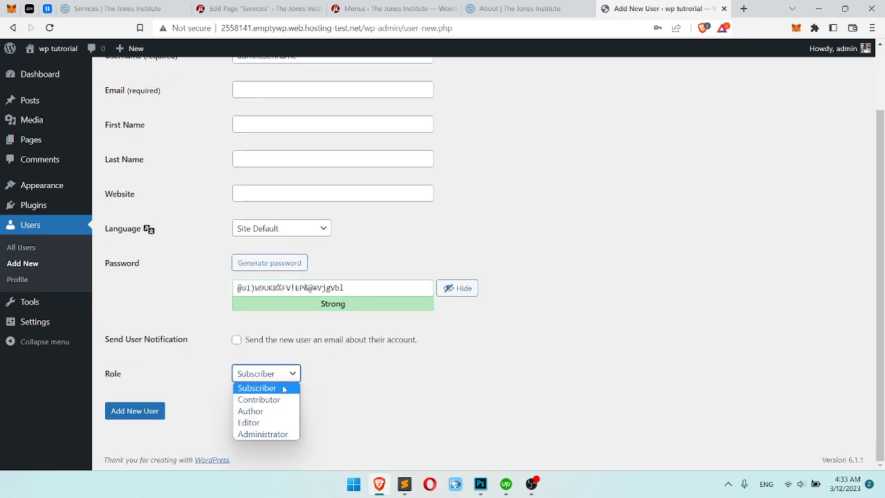
{"action": "left_click", "coordinate": [266, 433]}
Enter a placeholder address as the new user's required email and create the user
{"action": "scroll", "coordinate": [573, 270], "scroll_direction": "up", "scroll_amount": 3}
{"action": "left_click", "coordinate": [322, 166]}
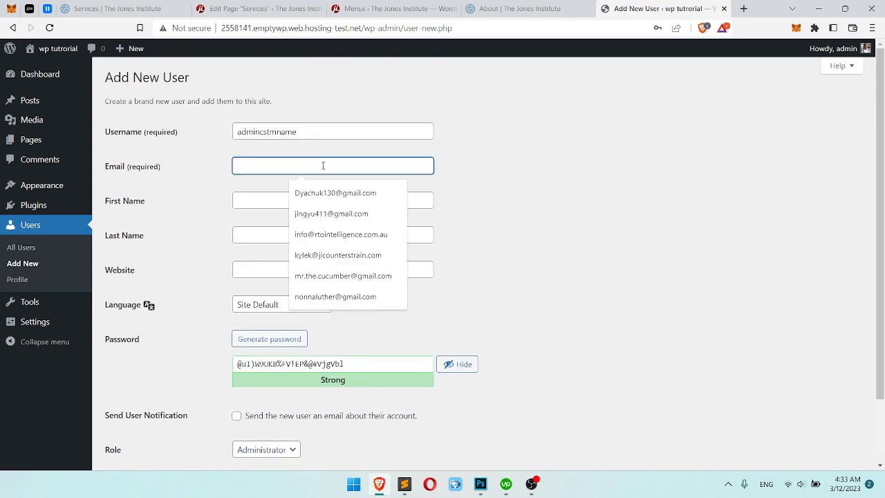
{"action": "type", "text": "test@"}
{"action": "key", "text": "BackSpace"}
{"action": "key", "text": "BackSpace"}
{"action": "key", "text": "BackSpace"}
{"action": "key", "text": "BackSpace"}
{"action": "key", "text": "BackSpace"}
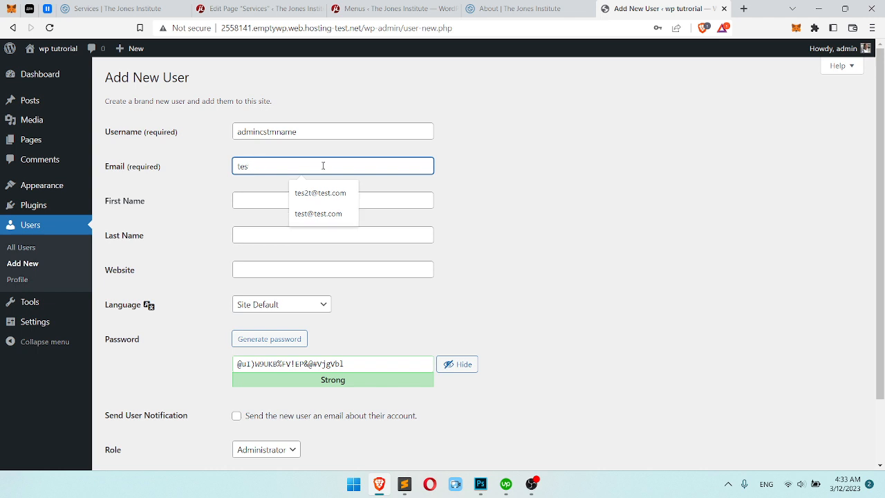
{"action": "type", "text": "youremail"}
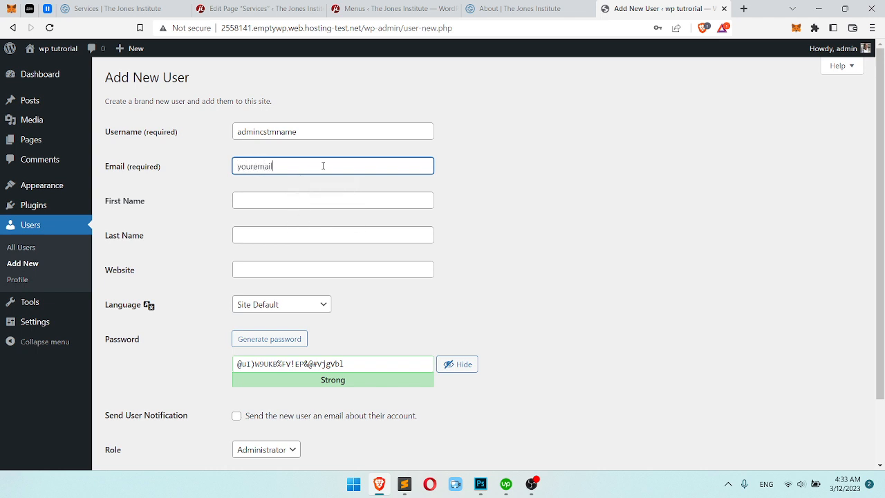
{"action": "type", "text": "@gmail.com"}
{"action": "scroll", "coordinate": [376, 141], "scroll_direction": "down", "scroll_amount": 2}
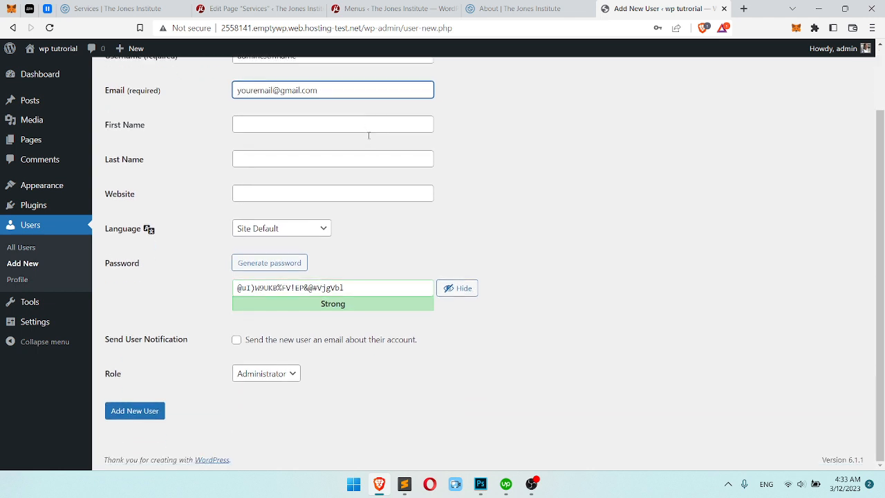
{"action": "left_click", "coordinate": [135, 413]}
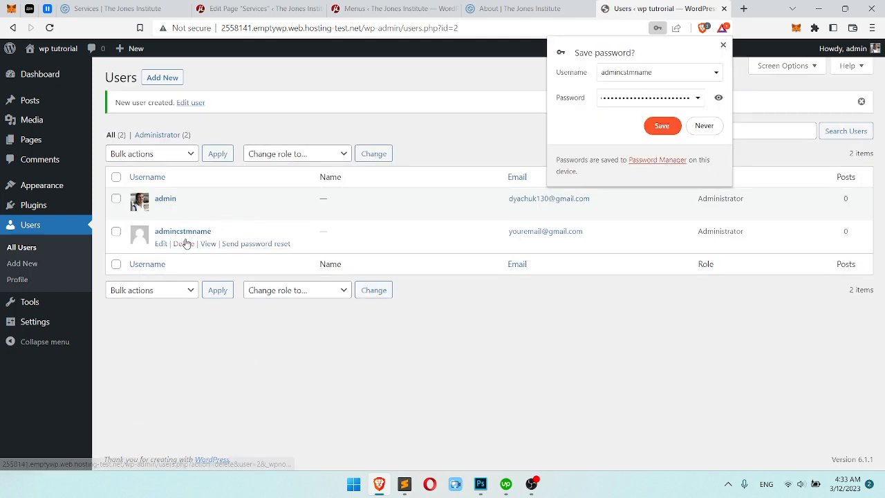
Delete the admincstmname user from the users list and dismiss the browser's offer to save the password
{"action": "left_click", "coordinate": [183, 244]}
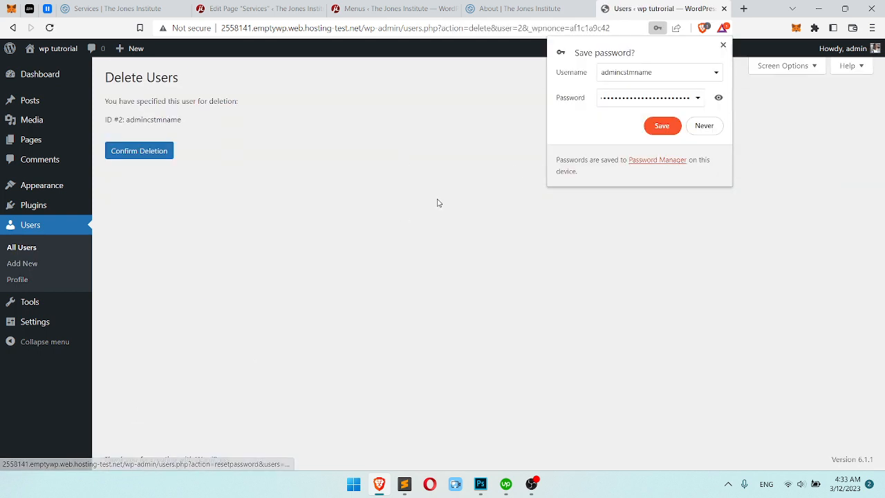
{"action": "left_click", "coordinate": [141, 154]}
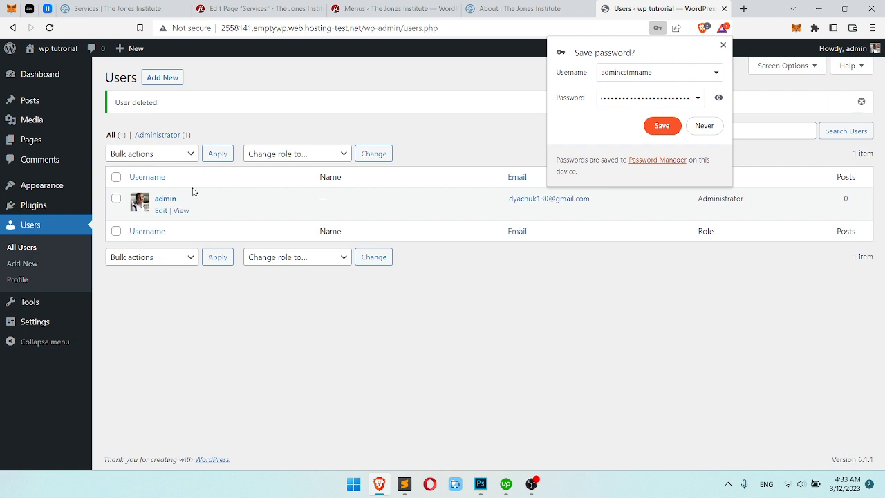
{"action": "left_click_drag", "start_coordinate": [187, 198], "coordinate": [164, 198]}
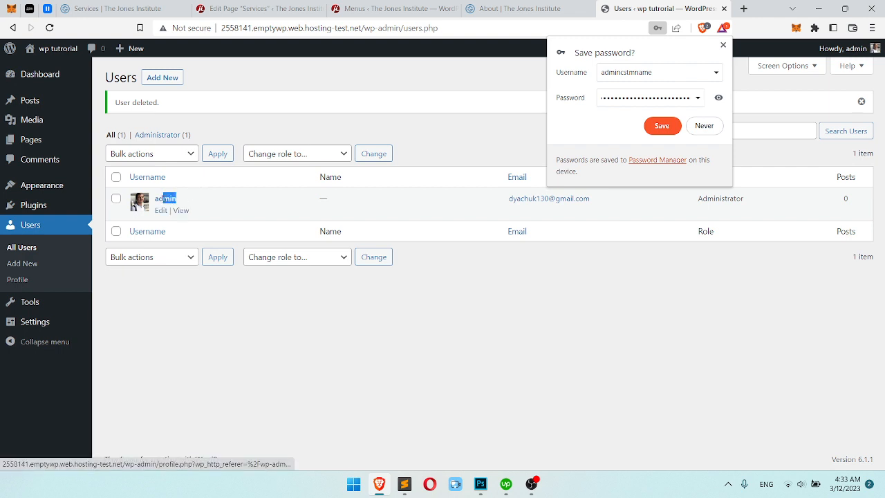
{"action": "left_click", "coordinate": [222, 178]}
{"action": "left_click_drag", "start_coordinate": [361, 29], "coordinate": [240, 28]}
{"action": "left_click", "coordinate": [240, 28]}
{"action": "left_click", "coordinate": [722, 44]}
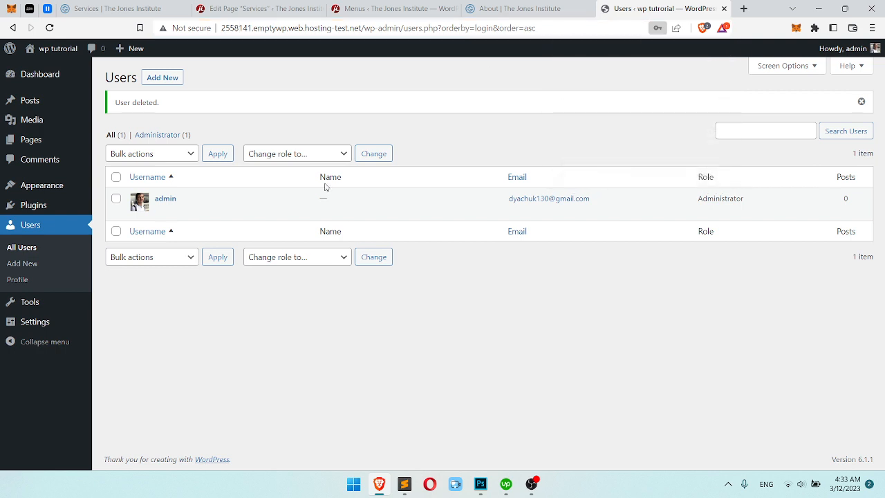
Search the available plugins to add for SEO YOAST
{"action": "left_click", "coordinate": [61, 207]}
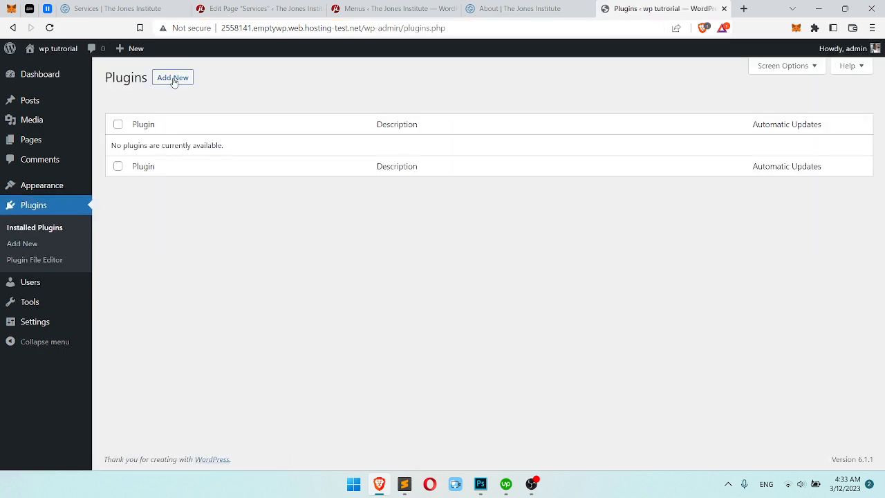
{"action": "left_click", "coordinate": [173, 79]}
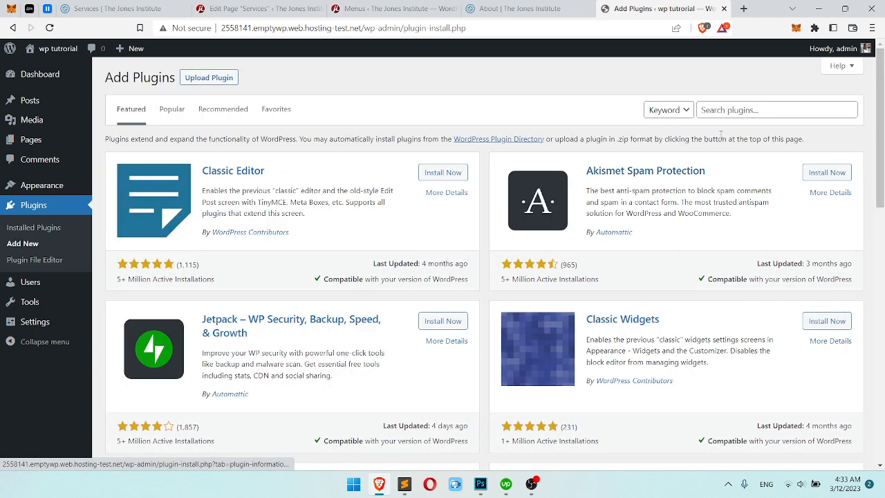
{"action": "left_click", "coordinate": [787, 108]}
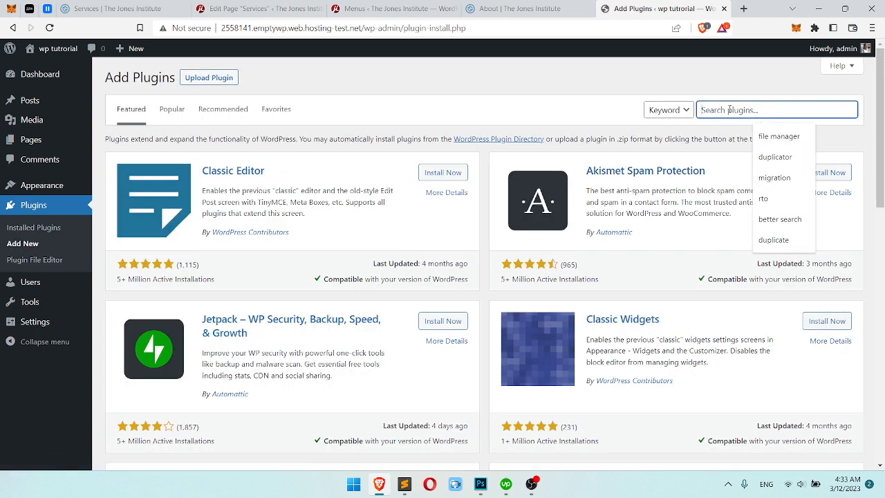
{"action": "type", "text": "SEO Y"}
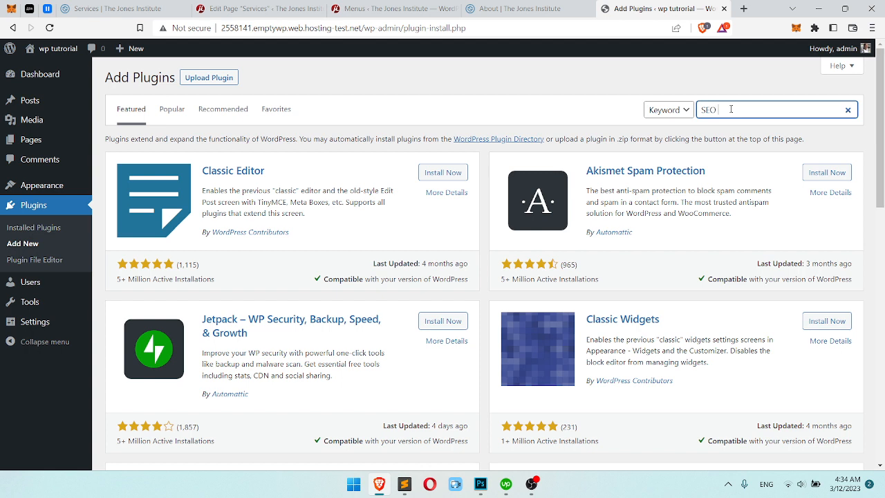
{"action": "type", "text": "O"}
{"action": "key", "text": "BackSpace"}
{"action": "type", "text": "YOASY"}
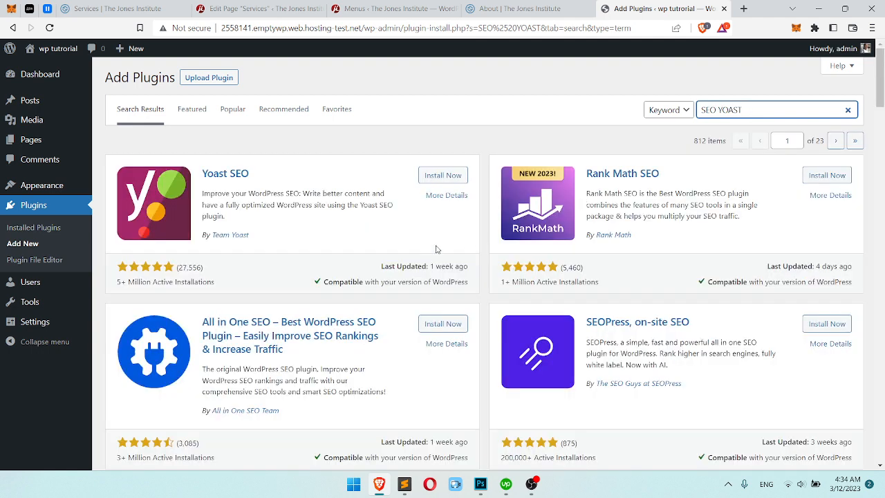
Install and activate the Yoast SEO plugin and open its first-time configuration
{"action": "left_click", "coordinate": [442, 175]}
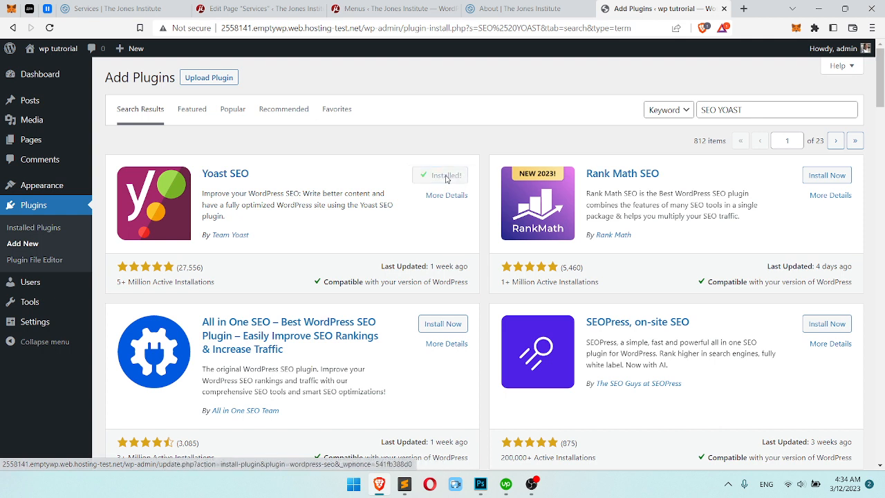
{"action": "left_click", "coordinate": [453, 177]}
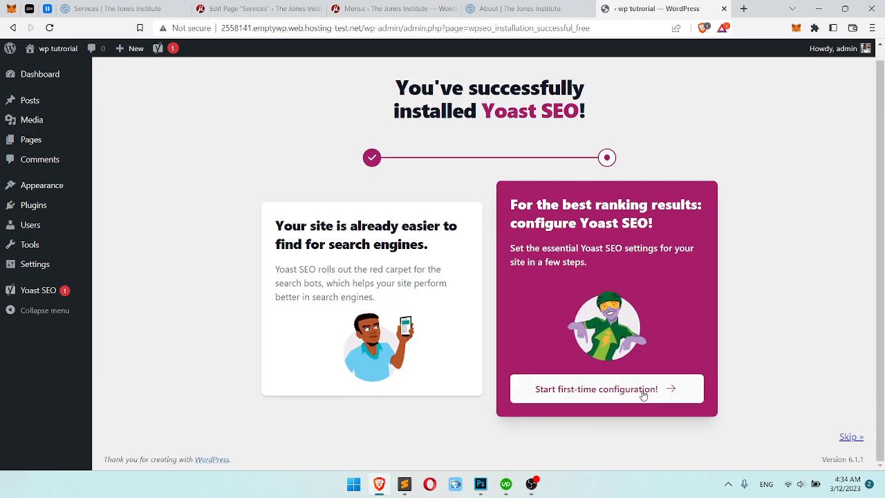
{"action": "left_click", "coordinate": [651, 391]}
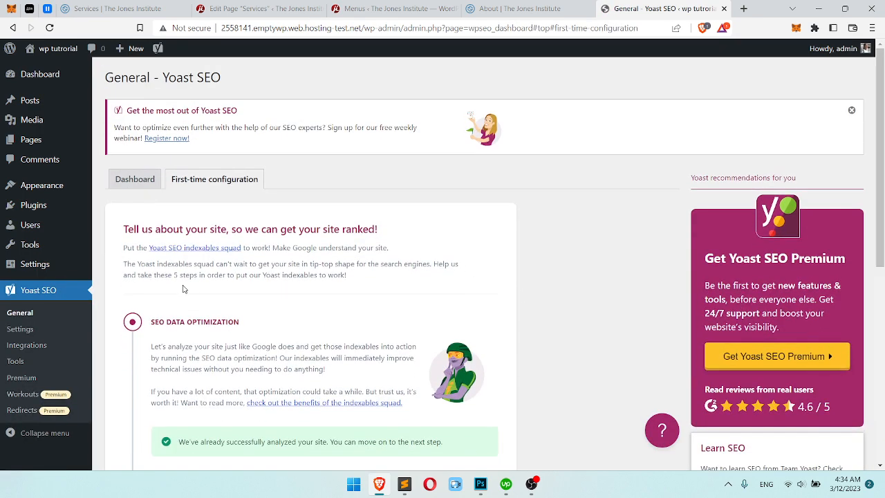
Search the plugins to add for wordfence, and install and activate Wordfence Security – Firewall, Malware Scan, and Login Security
{"action": "left_click", "coordinate": [55, 204]}
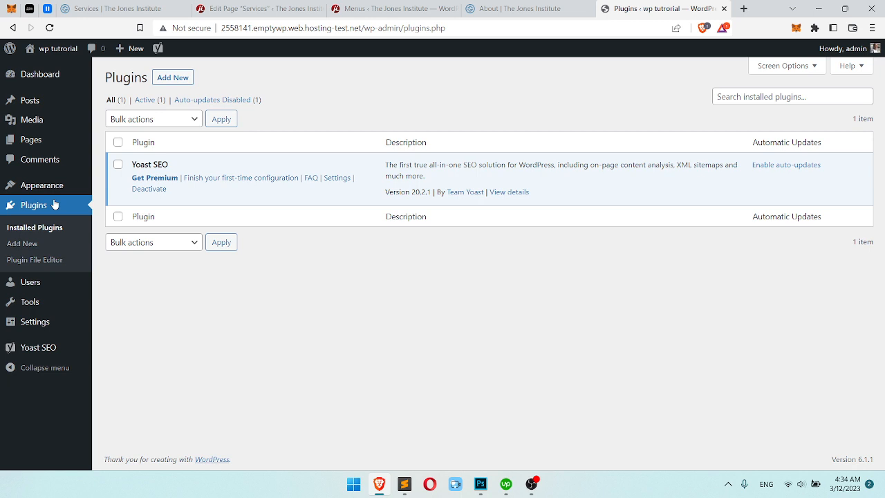
{"action": "left_click", "coordinate": [185, 78]}
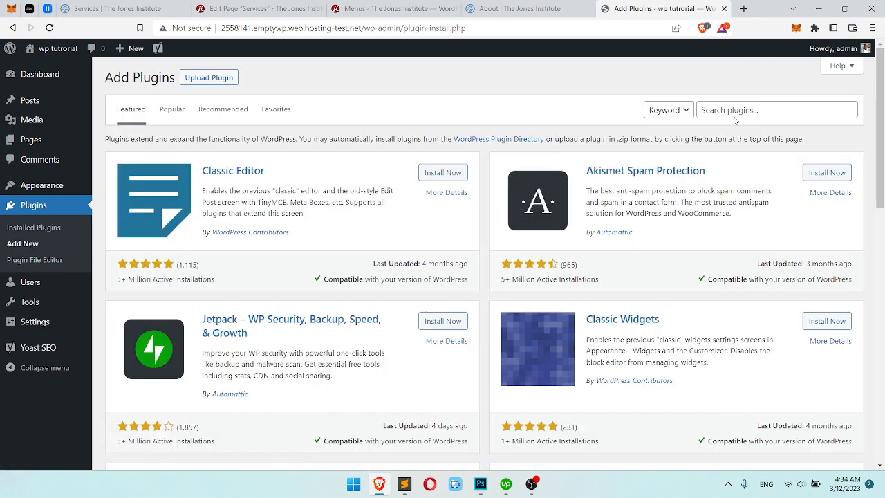
{"action": "left_click", "coordinate": [738, 118]}
{"action": "type", "text": "wordfence"}
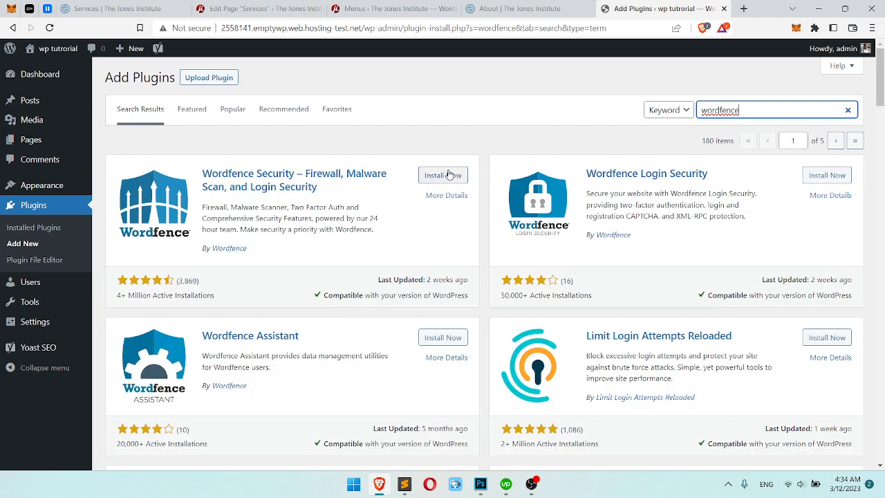
{"action": "left_click", "coordinate": [449, 175]}
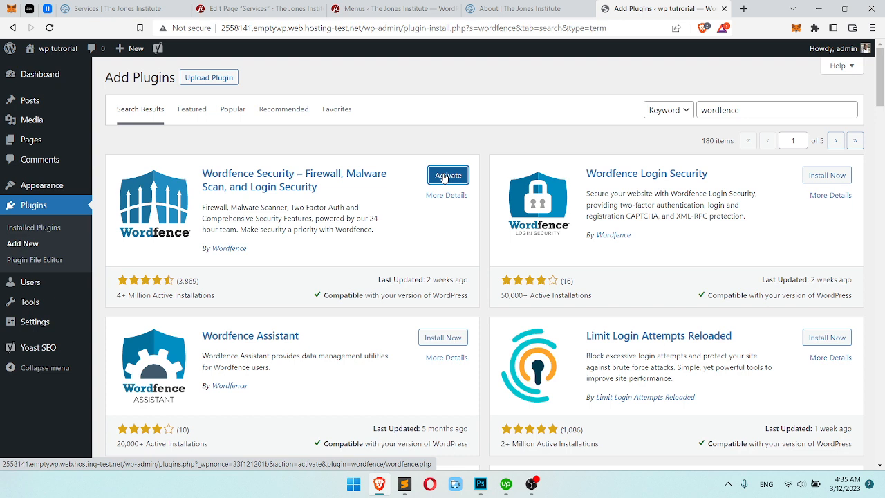
{"action": "left_click", "coordinate": [445, 177]}
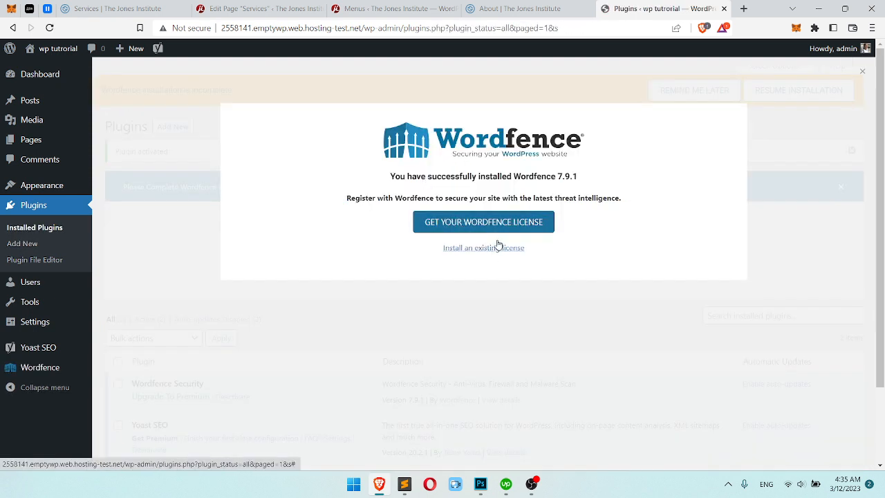
Look at the Wordfence license plans on its registration page and return to the site's installed plugins
{"action": "left_click", "coordinate": [495, 228]}
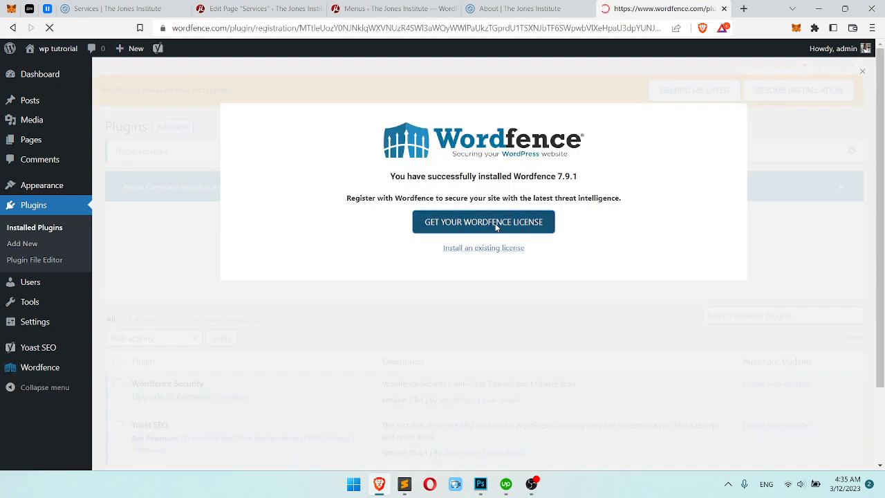
{"action": "scroll", "coordinate": [253, 282], "scroll_direction": "down", "scroll_amount": 2}
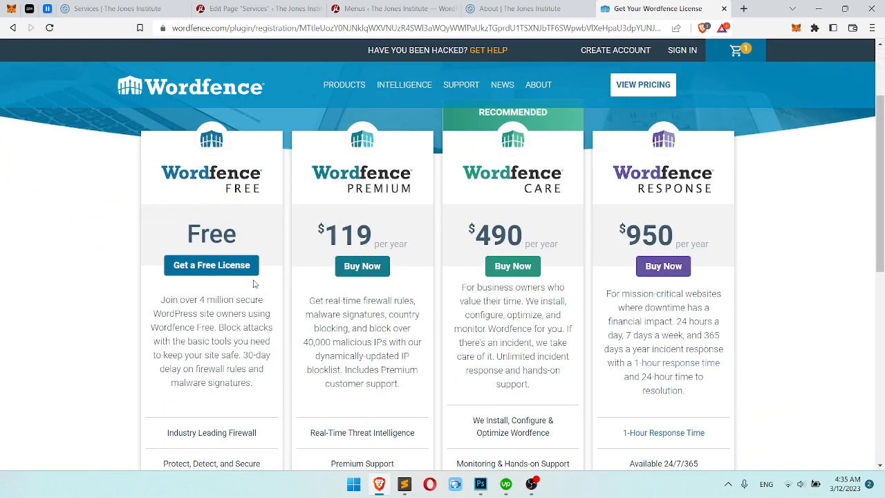
{"action": "key", "text": "ctrl+shift+Tab"}
{"action": "key", "text": "ctrl+Tab"}
{"action": "left_click", "coordinate": [12, 27]}
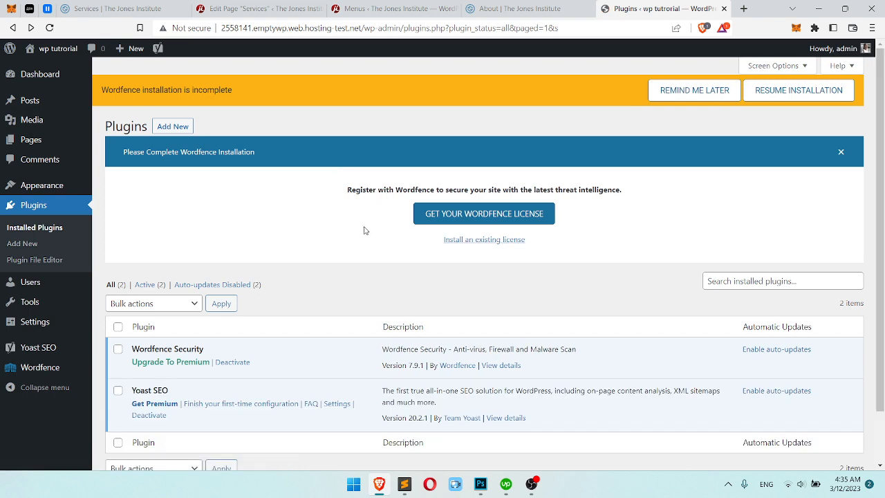
Set the site's permalink structure to Post name in the Permalink Settings
{"action": "scroll", "coordinate": [300, 270], "scroll_direction": "down", "scroll_amount": 1}
{"action": "mouse_move", "coordinate": [79, 322]}
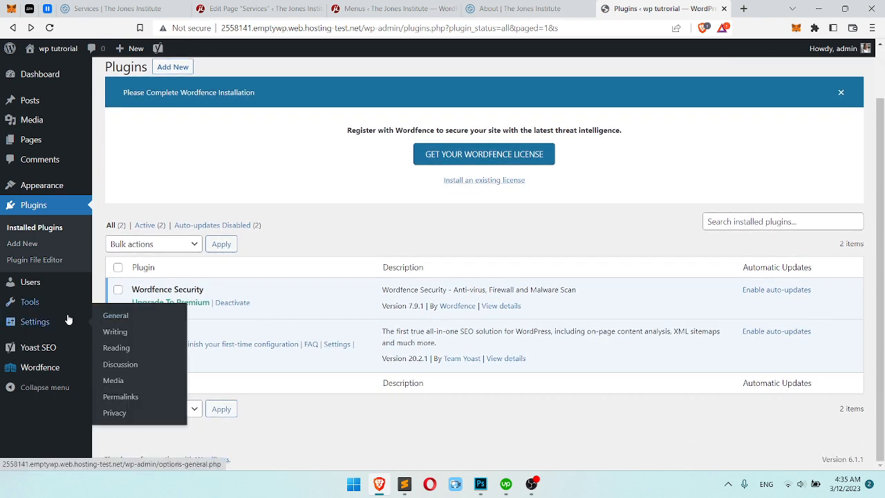
{"action": "left_click", "coordinate": [150, 394]}
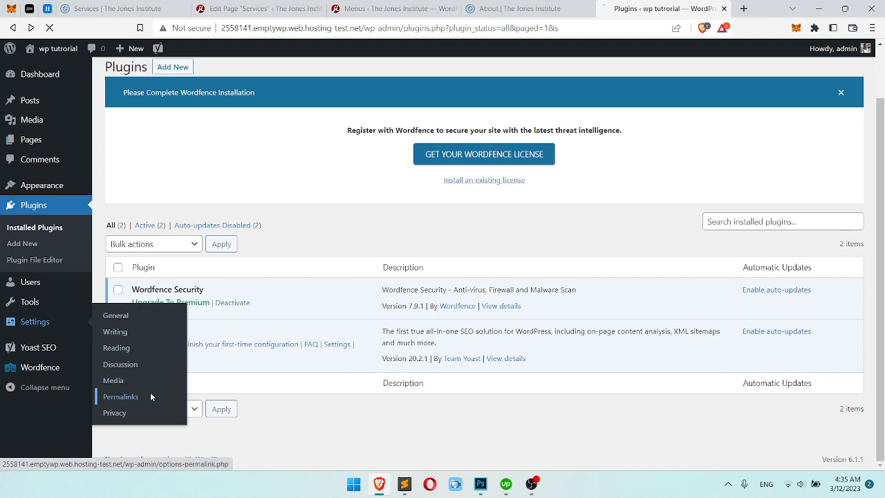
{"action": "scroll", "coordinate": [366, 256], "scroll_direction": "down", "scroll_amount": 1}
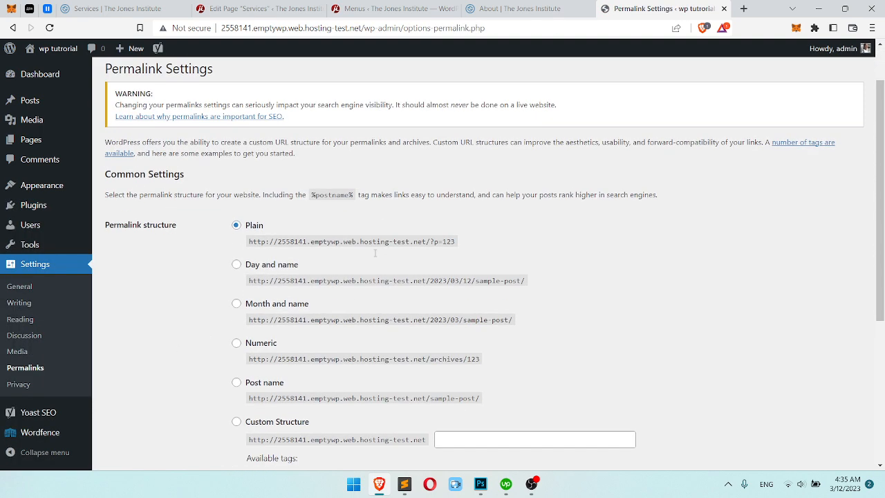
{"action": "left_click_drag", "start_coordinate": [105, 225], "coordinate": [172, 228]}
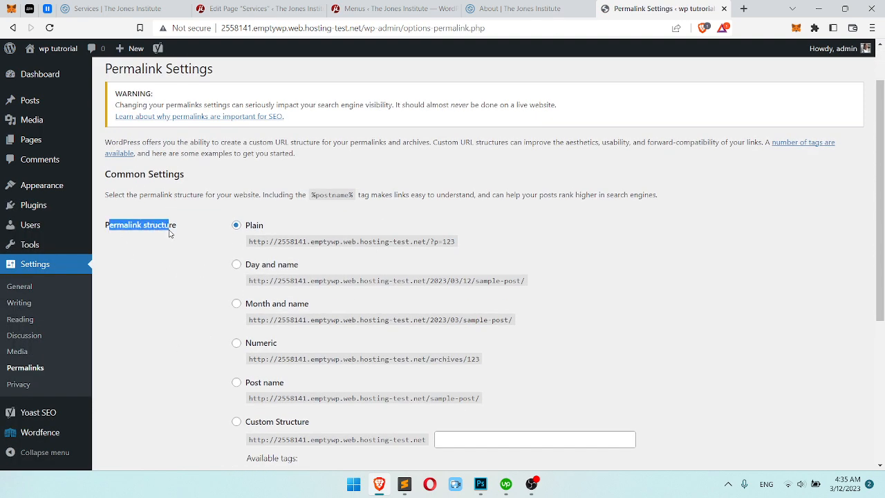
{"action": "left_click", "coordinate": [172, 230]}
{"action": "scroll", "coordinate": [321, 224], "scroll_direction": "down", "scroll_amount": 1}
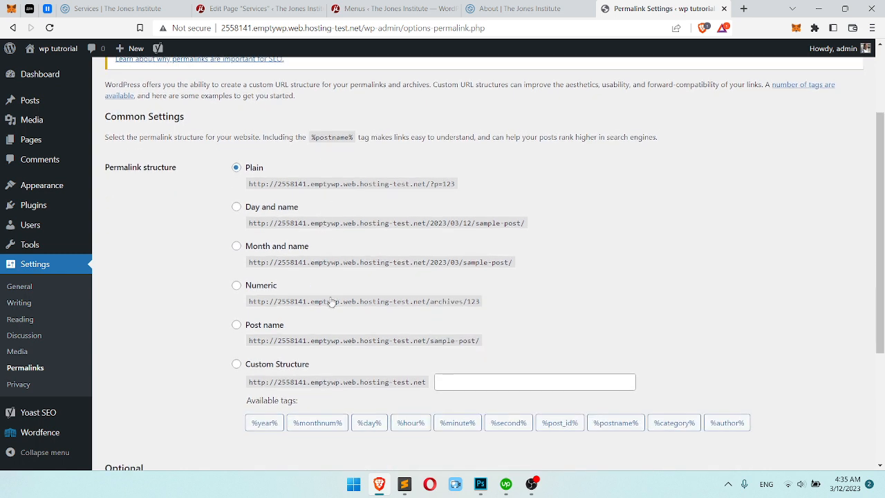
{"action": "left_click", "coordinate": [272, 327]}
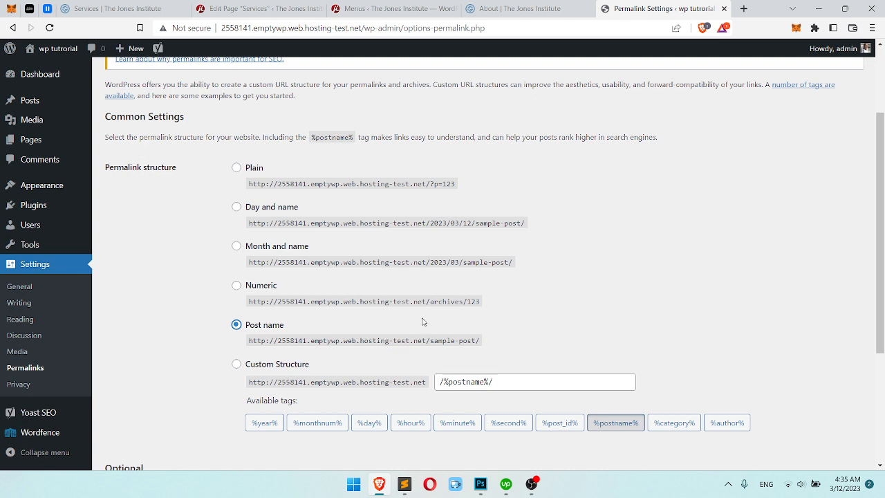
Compare the URL endings of the Post name and Plain permalink examples, and save the permalink settings
{"action": "left_click_drag", "start_coordinate": [429, 340], "coordinate": [480, 340]}
{"action": "left_click", "coordinate": [479, 340]}
{"action": "left_click_drag", "start_coordinate": [425, 184], "coordinate": [460, 187]}
{"action": "left_click", "coordinate": [525, 188]}
{"action": "scroll", "coordinate": [511, 228], "scroll_direction": "down", "scroll_amount": 3}
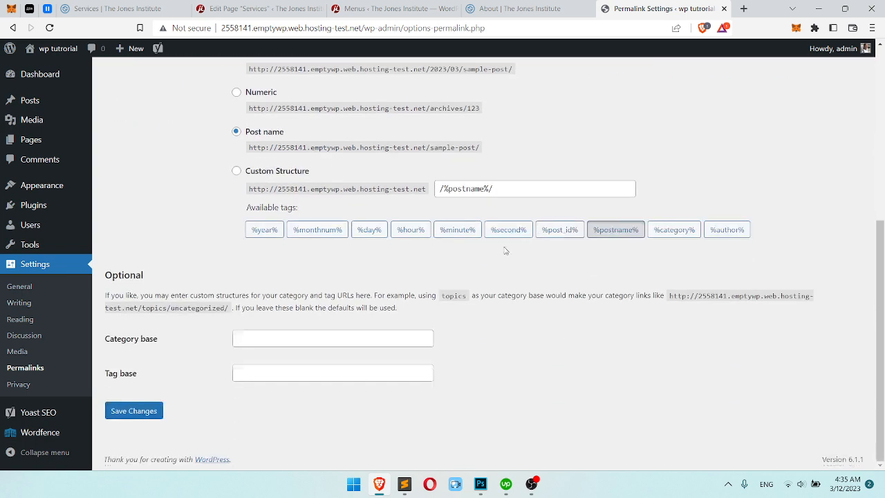
{"action": "left_click", "coordinate": [134, 413]}
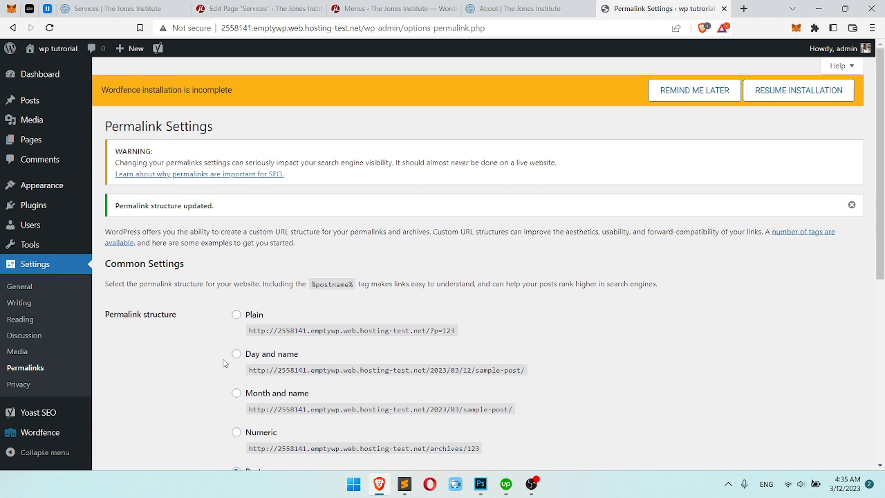
Open the Reading Settings and set the homepage to display a static page instead of the latest posts
{"action": "scroll", "coordinate": [338, 317], "scroll_direction": "down", "scroll_amount": 3}
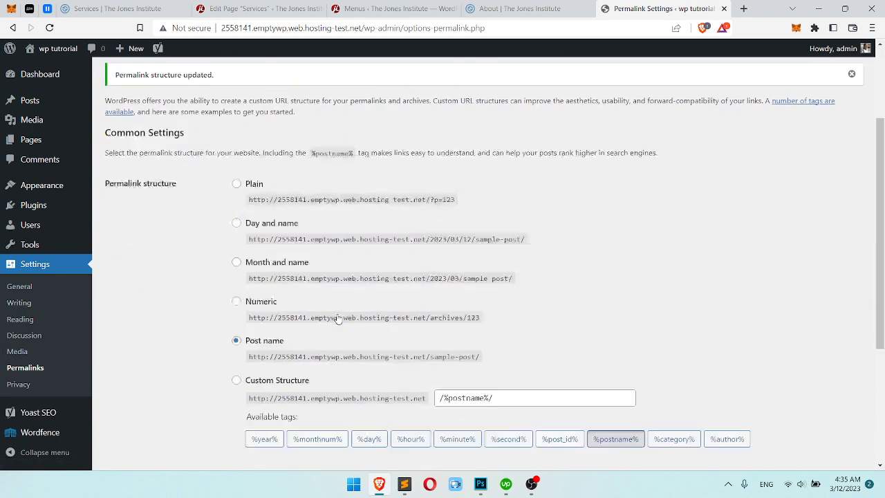
{"action": "scroll", "coordinate": [338, 317], "scroll_direction": "down", "scroll_amount": 2}
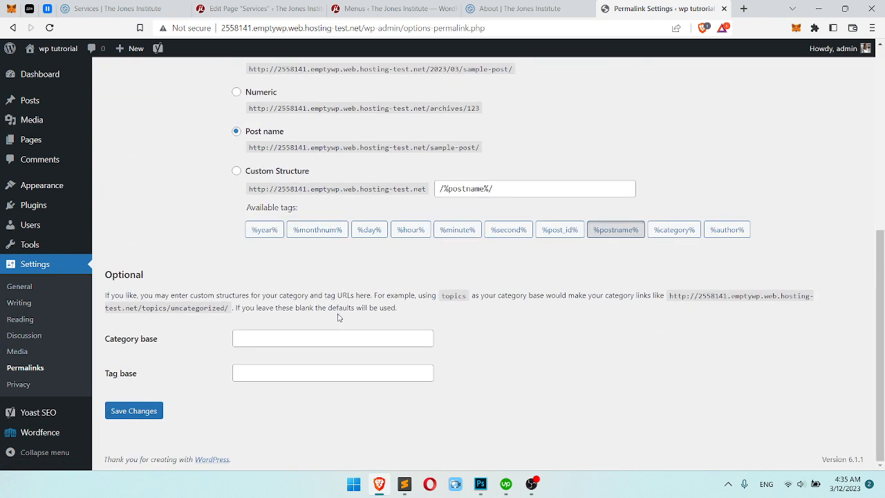
{"action": "scroll", "coordinate": [338, 318], "scroll_direction": "up", "scroll_amount": 1}
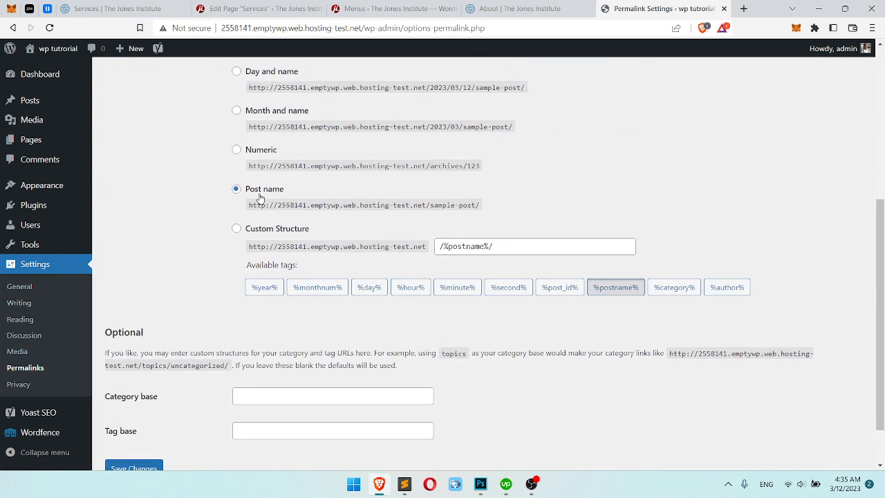
{"action": "left_click", "coordinate": [55, 319]}
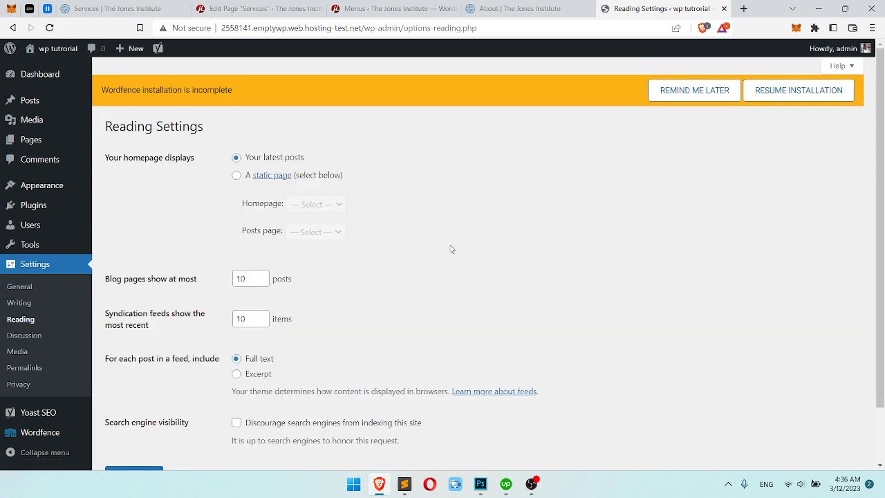
{"action": "left_click_drag", "start_coordinate": [125, 154], "coordinate": [164, 154]}
{"action": "left_click", "coordinate": [164, 155]}
{"action": "left_click", "coordinate": [236, 175]}
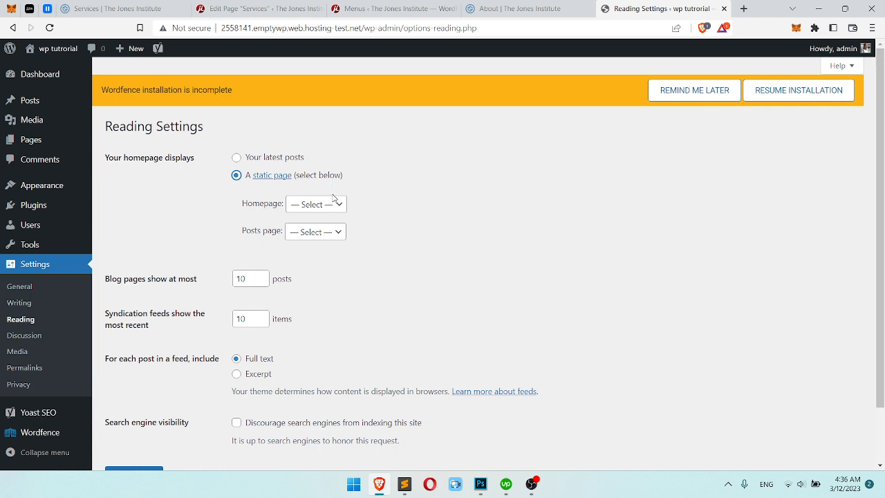
Choose Home as the static homepage, leave the posts page unselected, and save the reading settings
{"action": "left_click", "coordinate": [307, 205]}
{"action": "left_click", "coordinate": [318, 230]}
{"action": "left_click", "coordinate": [333, 235]}
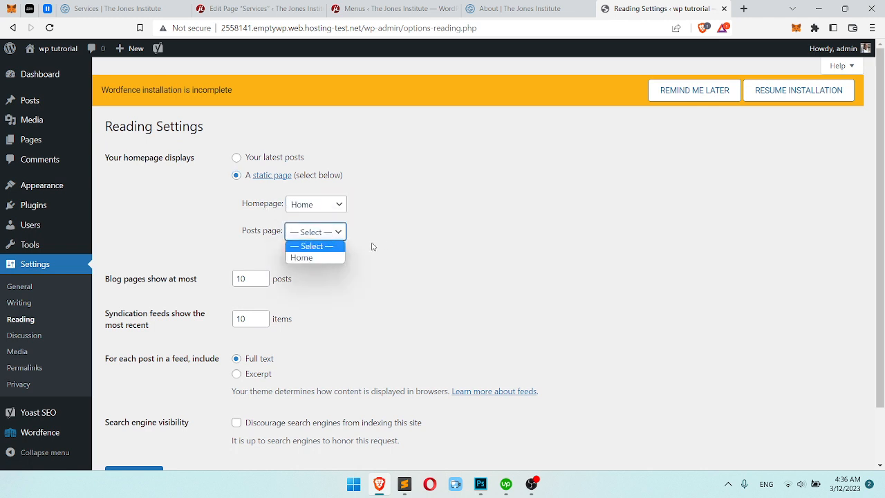
{"action": "scroll", "coordinate": [387, 222], "scroll_direction": "down", "scroll_amount": 2}
{"action": "left_click", "coordinate": [191, 178]}
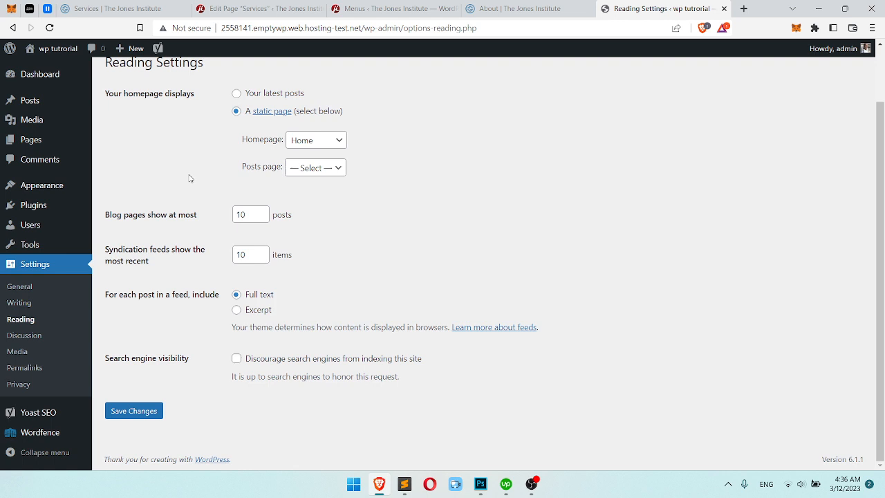
{"action": "left_click", "coordinate": [130, 415]}
Start a new page in a separate browser tab and title it Blog
{"action": "middle_click", "coordinate": [45, 146]}
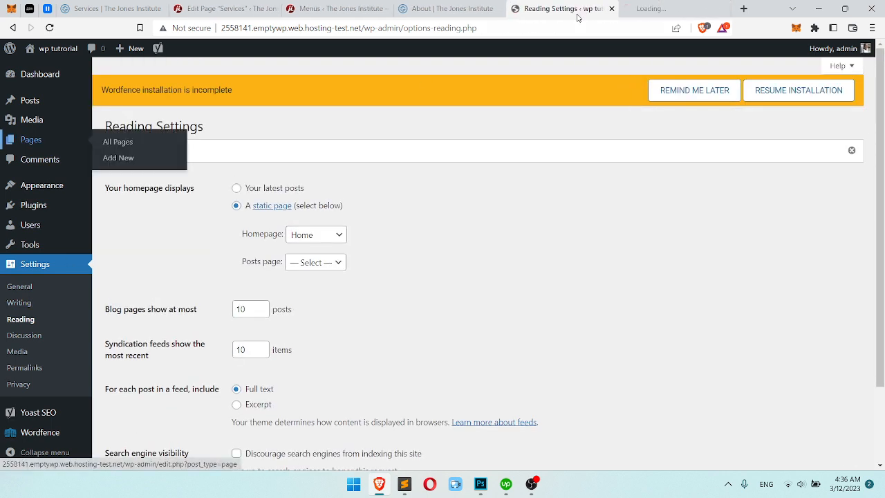
{"action": "left_click", "coordinate": [673, 9]}
{"action": "left_click", "coordinate": [164, 125]}
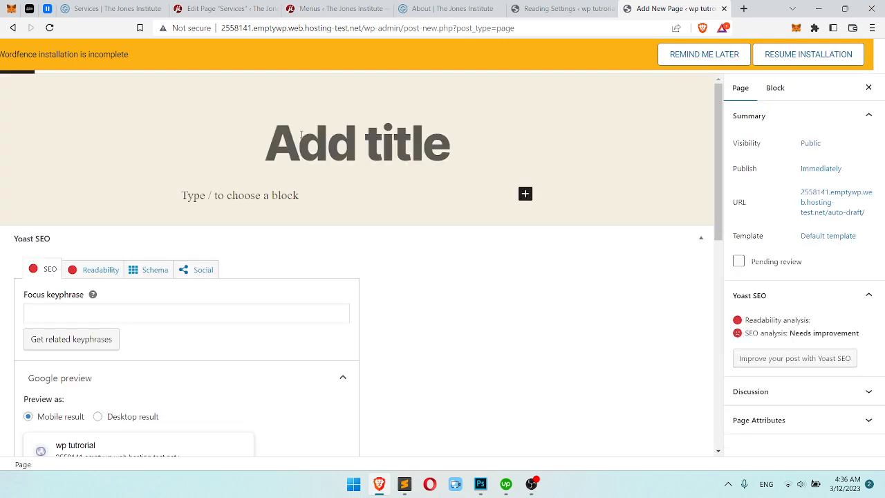
{"action": "type", "text": "Blog"}
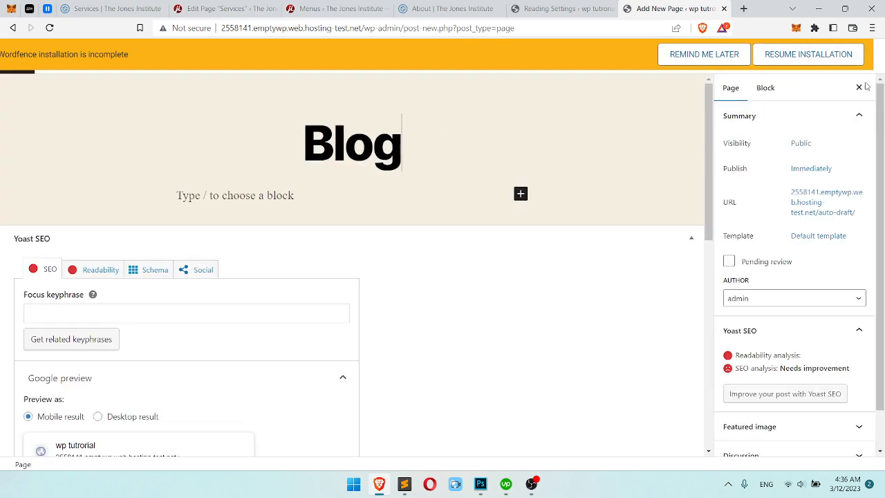
Postpone the Wordfence installation reminder that covers the editor controls, and publish the Blog page
{"action": "scroll", "coordinate": [835, 239], "scroll_direction": "down", "scroll_amount": 1}
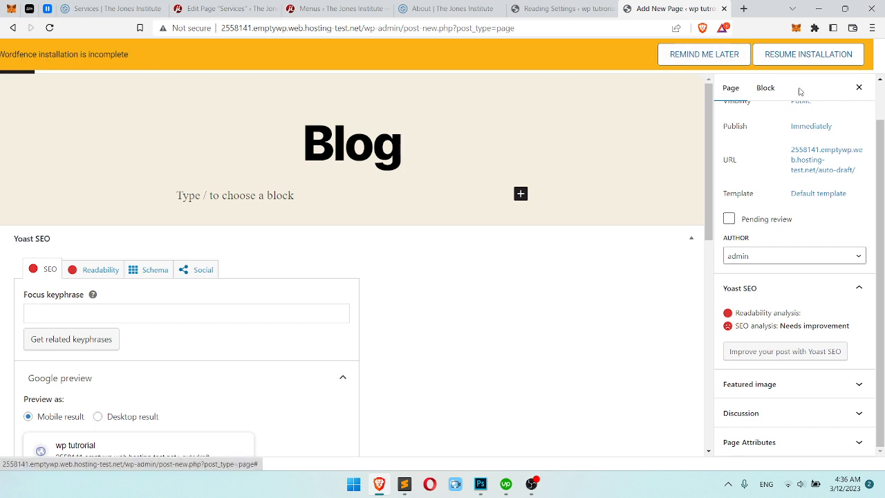
{"action": "scroll", "coordinate": [843, 167], "scroll_direction": "up", "scroll_amount": 1}
{"action": "left_click", "coordinate": [858, 87]}
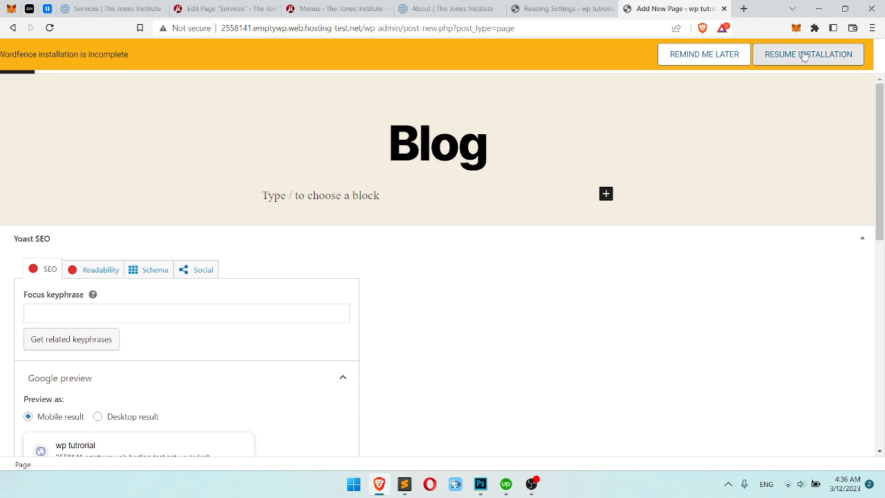
{"action": "left_click", "coordinate": [741, 62]}
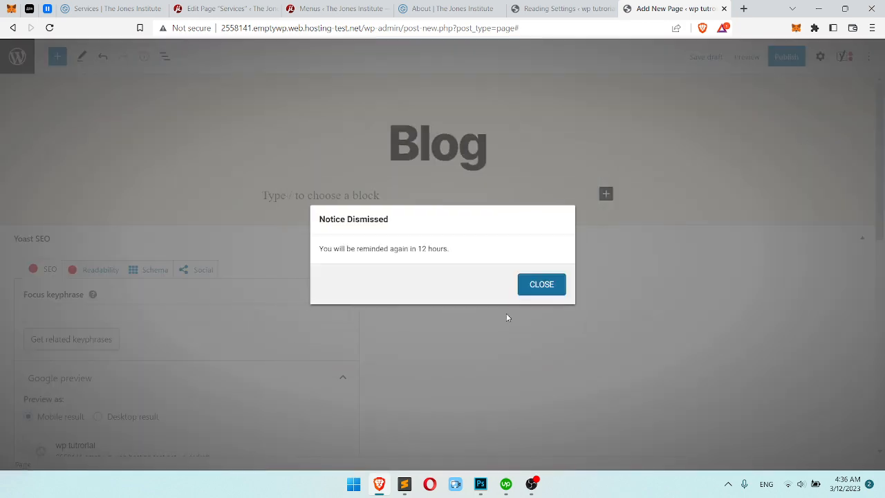
{"action": "left_click", "coordinate": [540, 285]}
{"action": "left_click", "coordinate": [776, 61]}
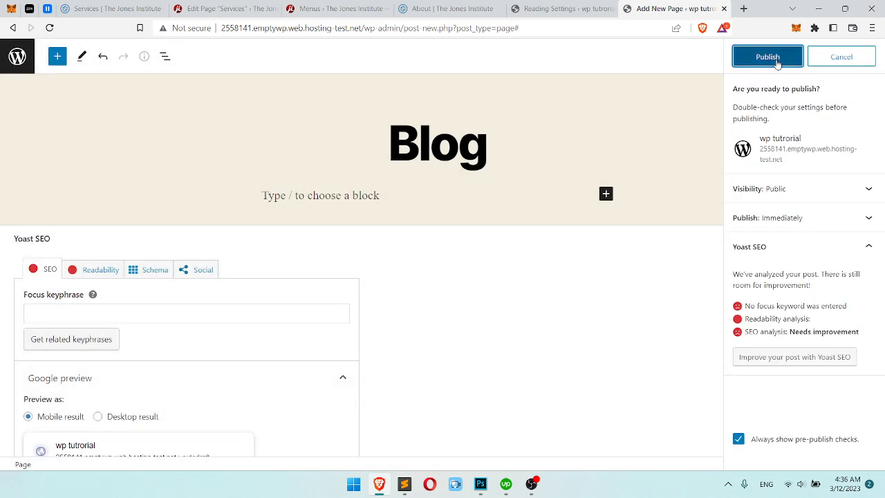
{"action": "left_click", "coordinate": [767, 58]}
Return to the Reading Settings, reload them, set the posts page to Blog, and save the changes
{"action": "left_click", "coordinate": [561, 8]}
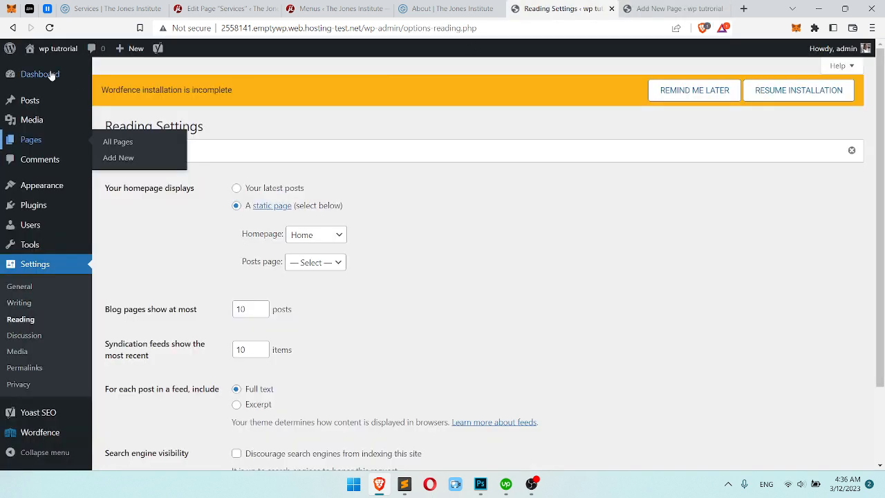
{"action": "left_click", "coordinate": [47, 27]}
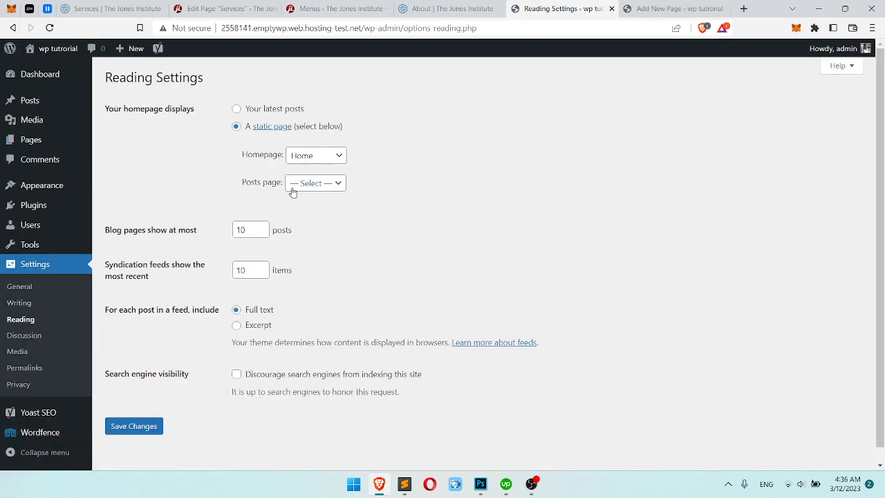
{"action": "left_click", "coordinate": [292, 188]}
{"action": "left_click", "coordinate": [304, 205]}
{"action": "left_click", "coordinate": [139, 423]}
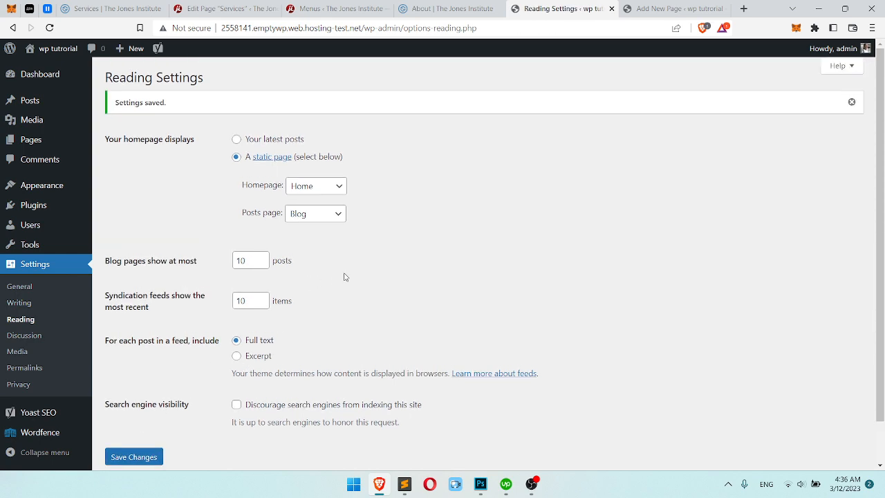
Enable Discourage search engines from indexing this site under Search engine visibility, and save the reading settings
{"action": "scroll", "coordinate": [347, 276], "scroll_direction": "down", "scroll_amount": 1}
{"action": "scroll", "coordinate": [346, 277], "scroll_direction": "up", "scroll_amount": 1}
{"action": "scroll", "coordinate": [435, 250], "scroll_direction": "down", "scroll_amount": 1}
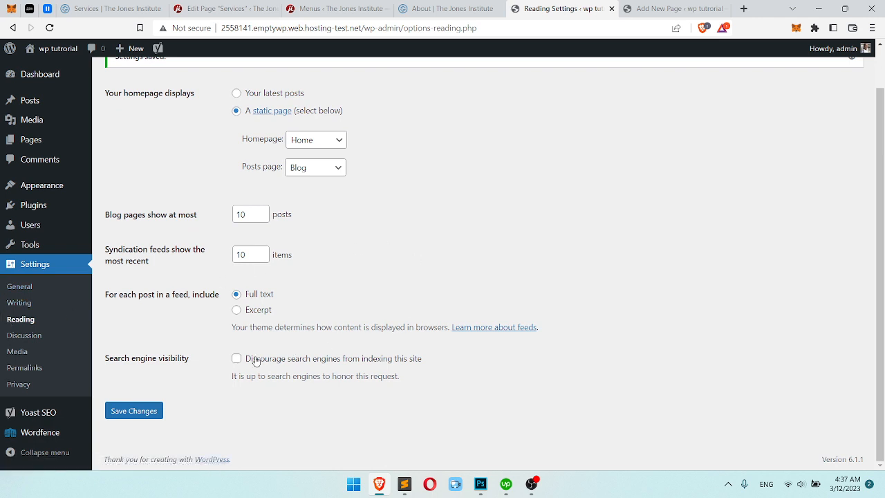
{"action": "left_click_drag", "start_coordinate": [191, 359], "coordinate": [113, 358]}
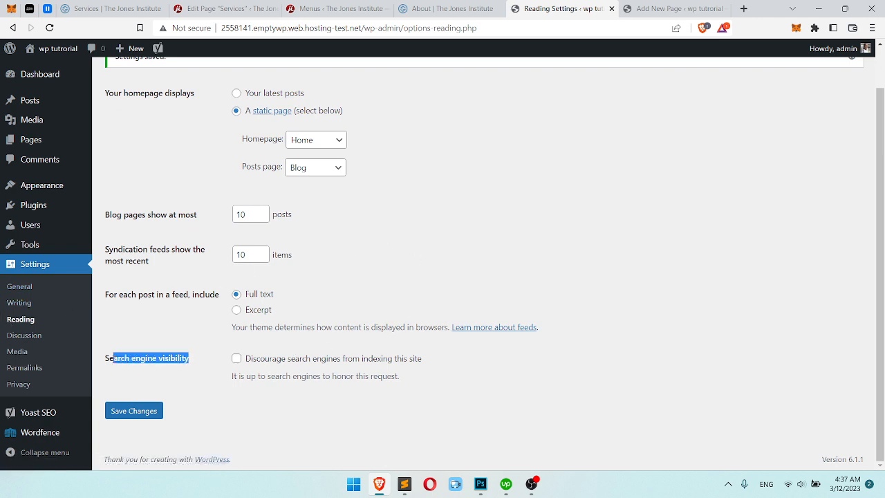
{"action": "left_click", "coordinate": [113, 358]}
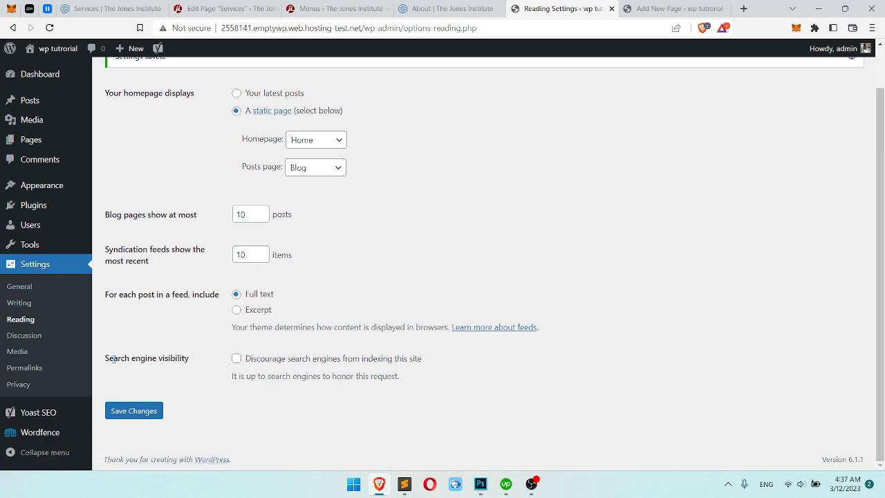
{"action": "left_click", "coordinate": [297, 360]}
{"action": "left_click", "coordinate": [147, 408]}
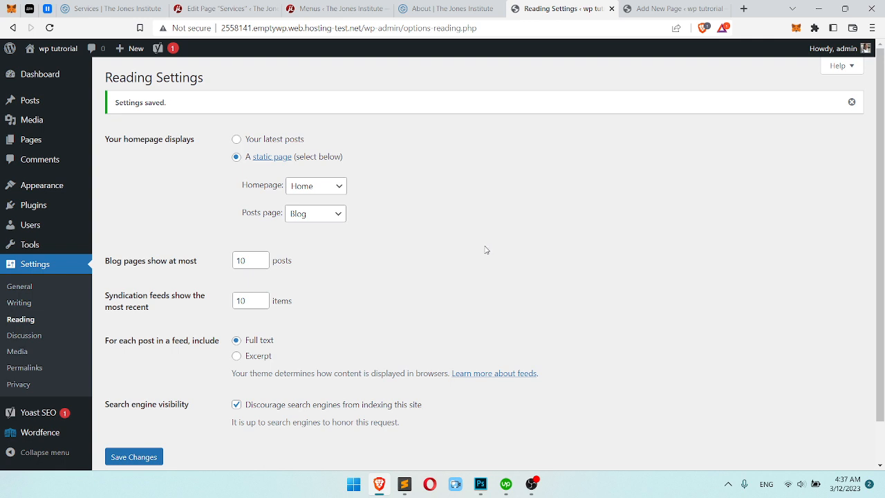
Turn the option discouraging search engines from indexing off and back on without saving
{"action": "left_click", "coordinate": [271, 405]}
{"action": "scroll", "coordinate": [229, 415], "scroll_direction": "down", "scroll_amount": 2}
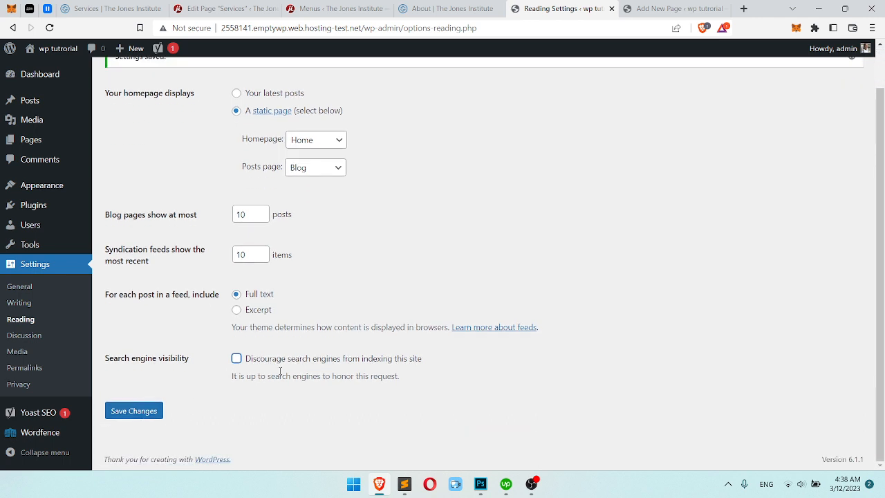
{"action": "scroll", "coordinate": [289, 363], "scroll_direction": "up", "scroll_amount": 2}
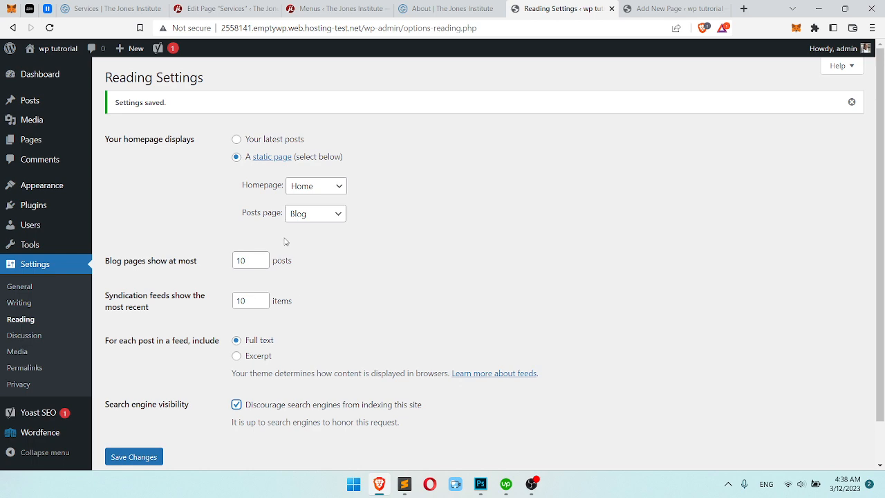
Open the Yoast SEO notifications and examine the problem reported about search engine access to the site
{"action": "mouse_move", "coordinate": [171, 54]}
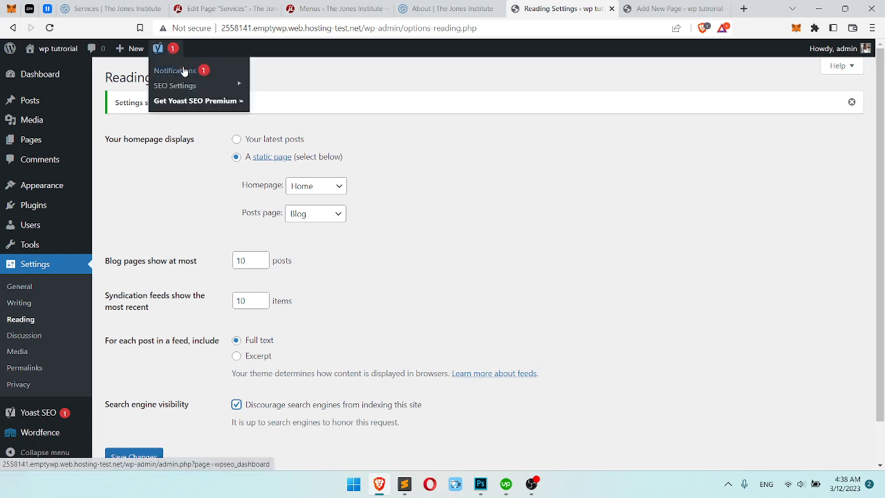
{"action": "left_click", "coordinate": [183, 71]}
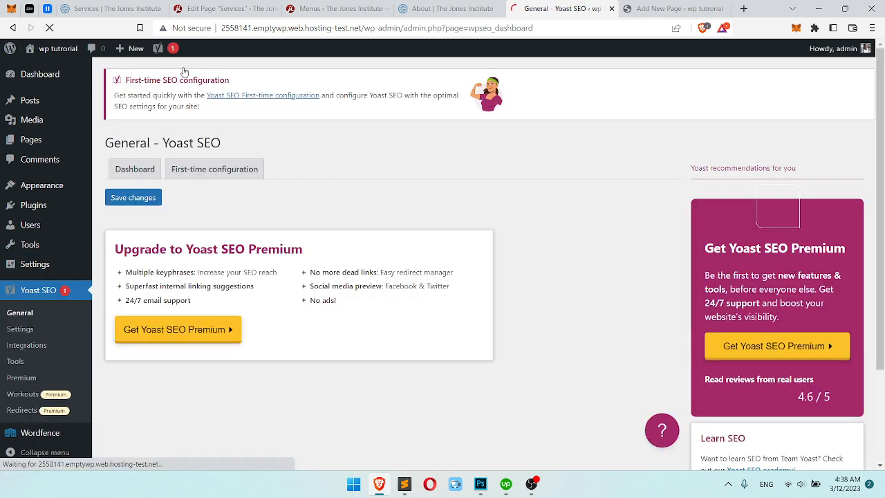
{"action": "scroll", "coordinate": [373, 182], "scroll_direction": "down", "scroll_amount": 2}
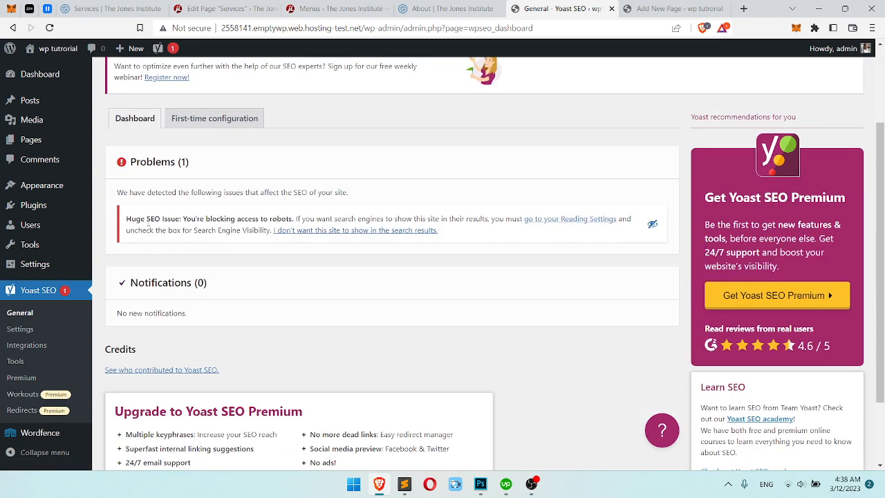
{"action": "left_click_drag", "start_coordinate": [147, 218], "coordinate": [250, 219]}
{"action": "left_click", "coordinate": [289, 218]}
{"action": "scroll", "coordinate": [431, 208], "scroll_direction": "down", "scroll_amount": 1}
{"action": "scroll", "coordinate": [443, 207], "scroll_direction": "up", "scroll_amount": 3}
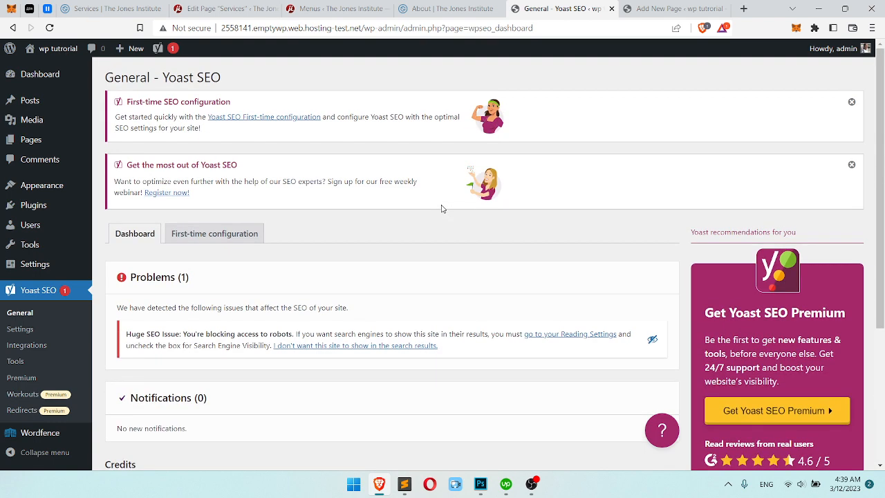